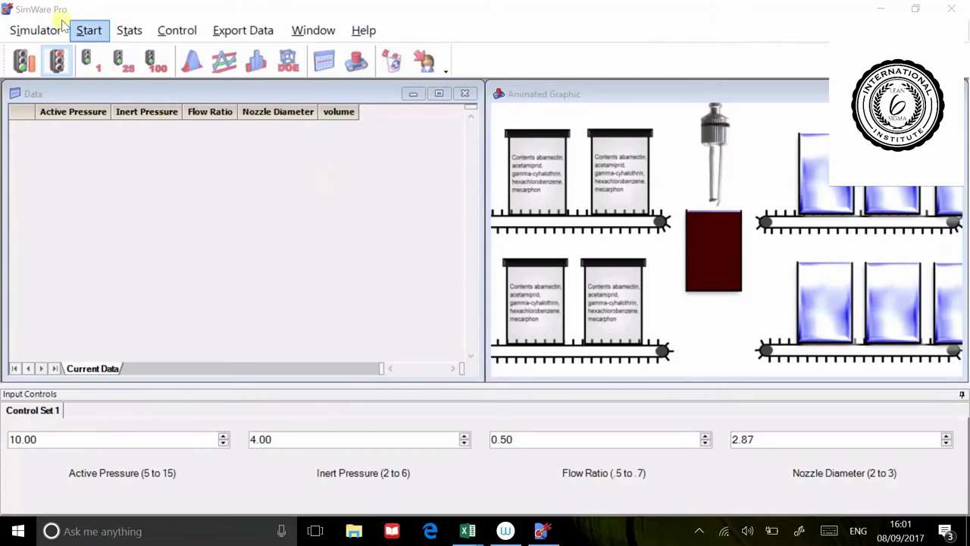
Run the simulation at the current settings, then stop it after 47 volume runs are collected
left_click(23, 66)
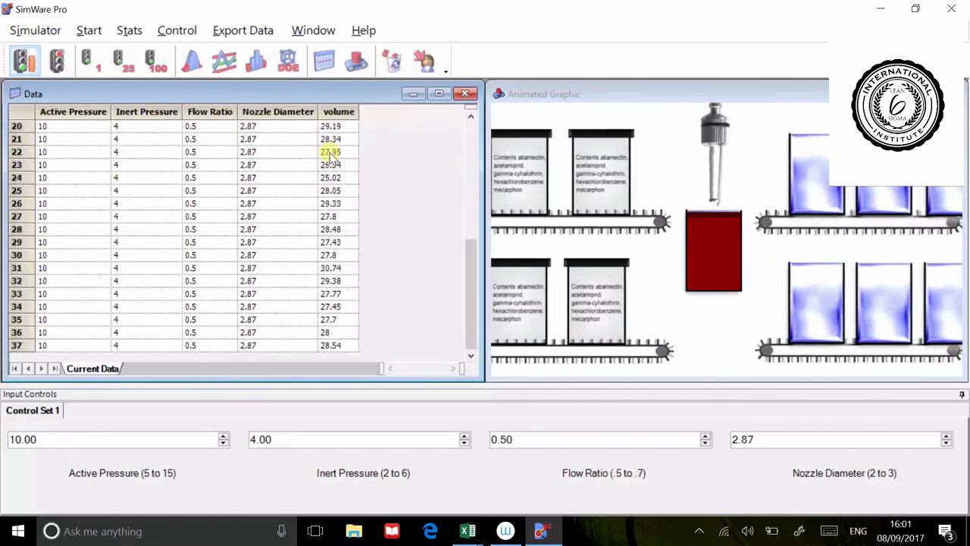
left_click(58, 64)
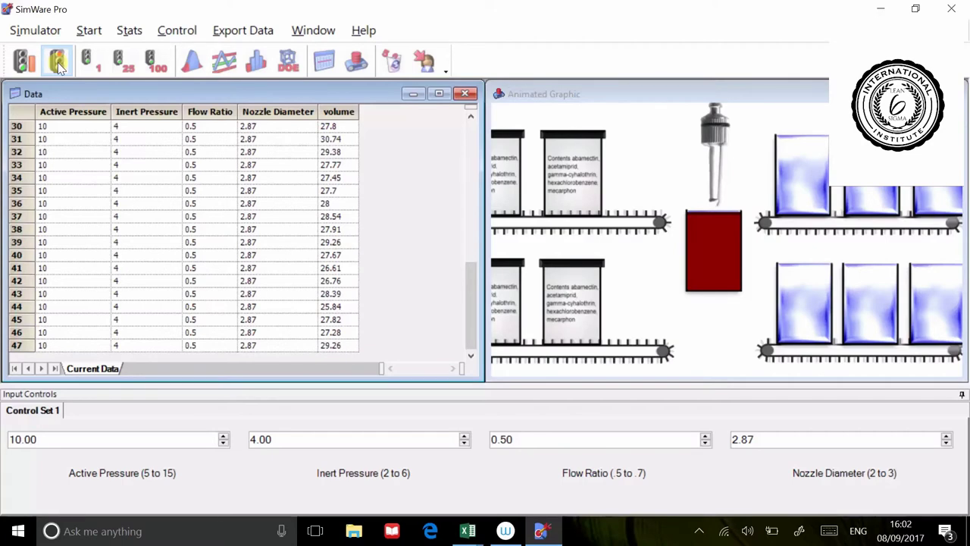
left_click(59, 65)
In Vial.xls, generate Marginal Means Plots for both Y-hat and S-hat
left_click(467, 534)
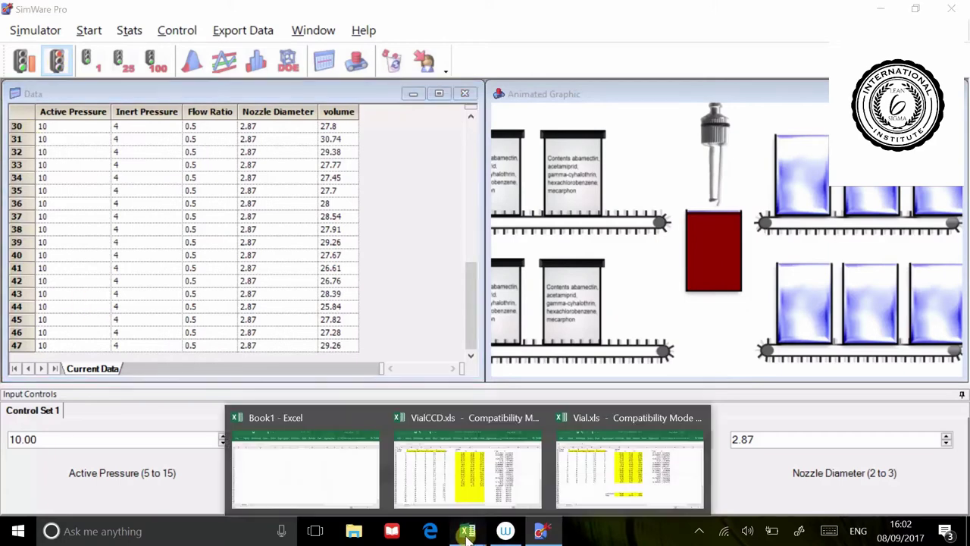
left_click(570, 501)
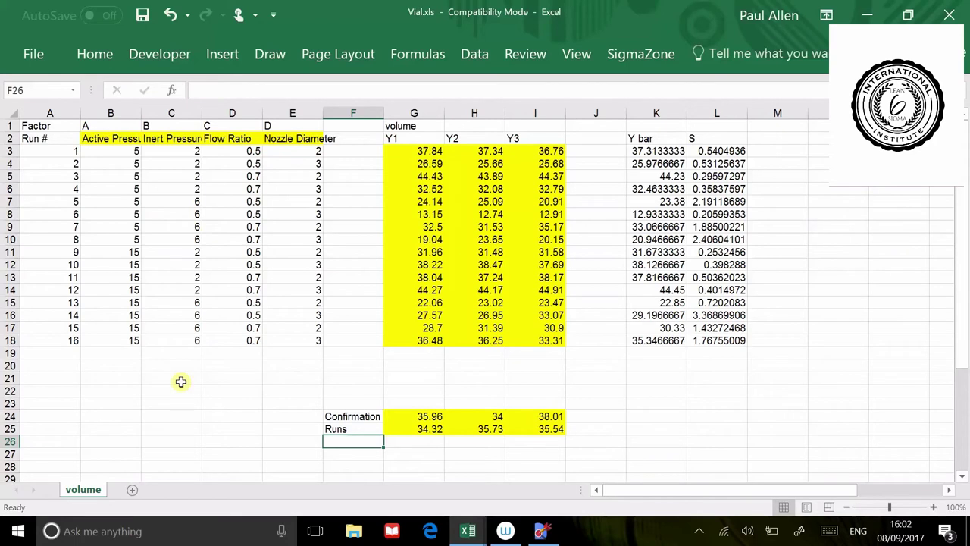
left_click(629, 62)
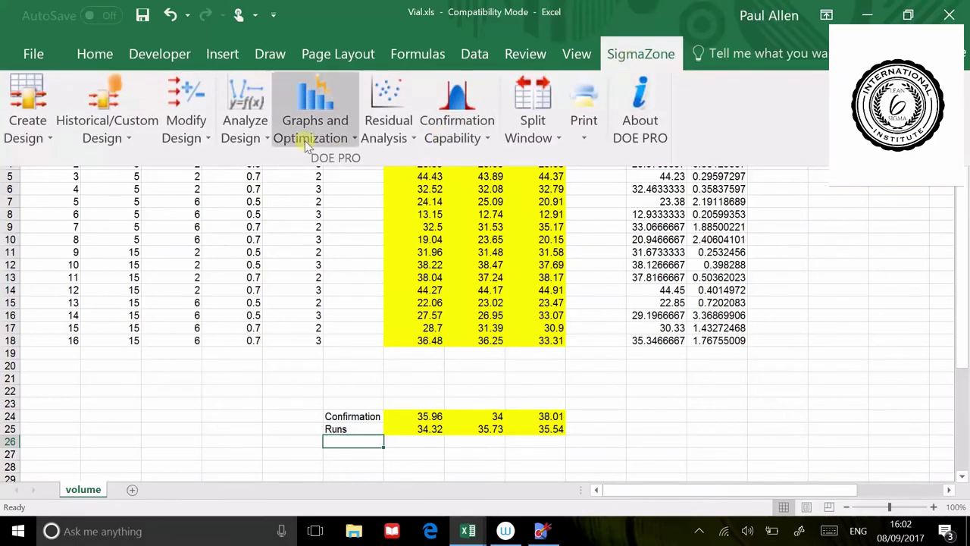
left_click(244, 133)
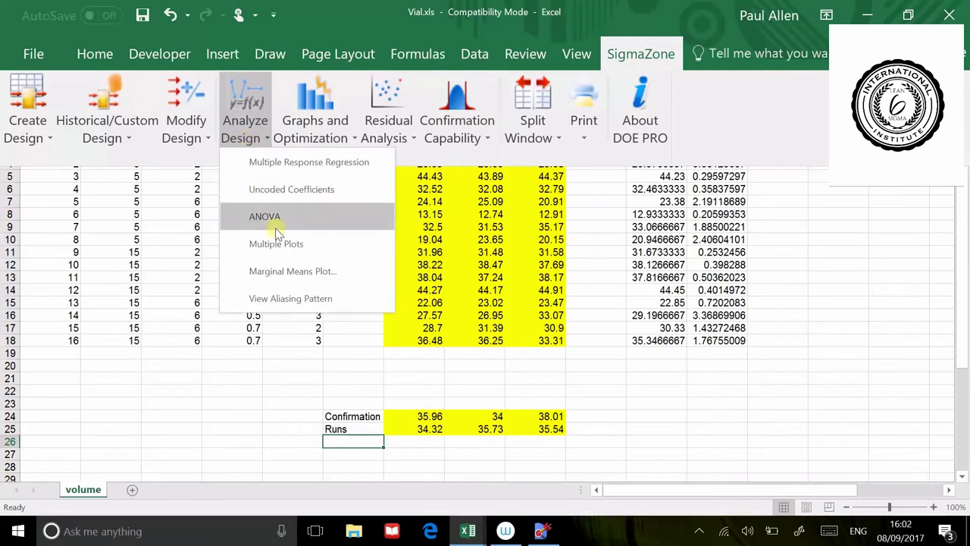
left_click(302, 273)
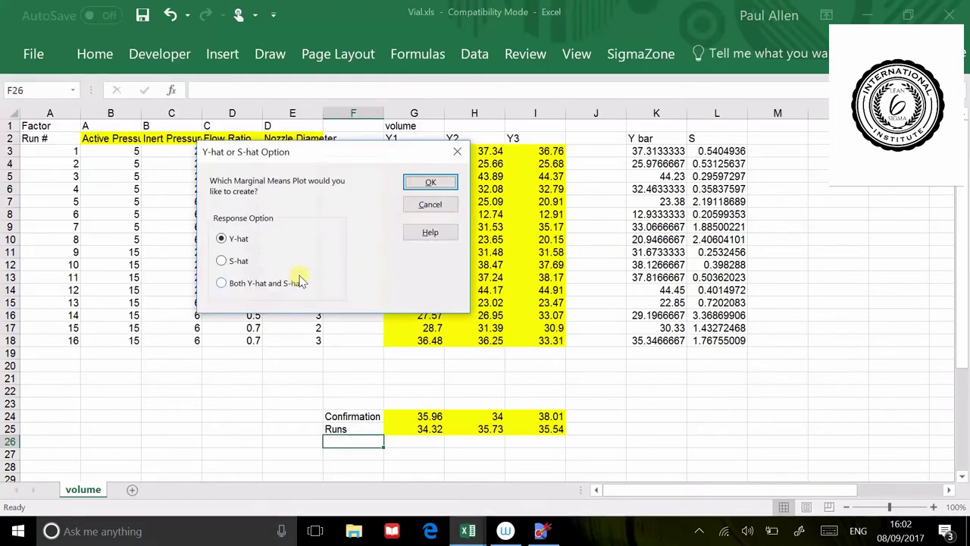
left_click(225, 285)
left_click(421, 182)
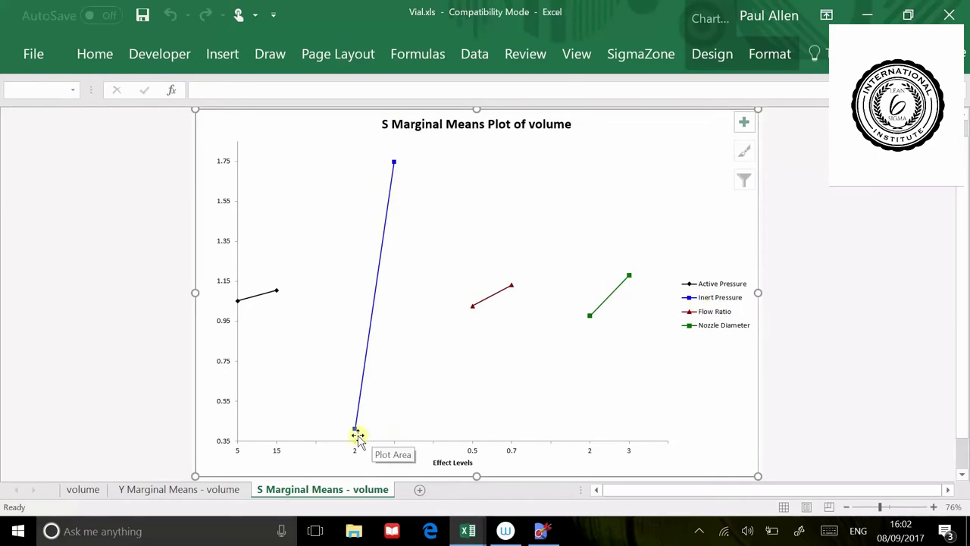
View the Y Marginal Means - volume plot sheet
mouse_move(357, 433)
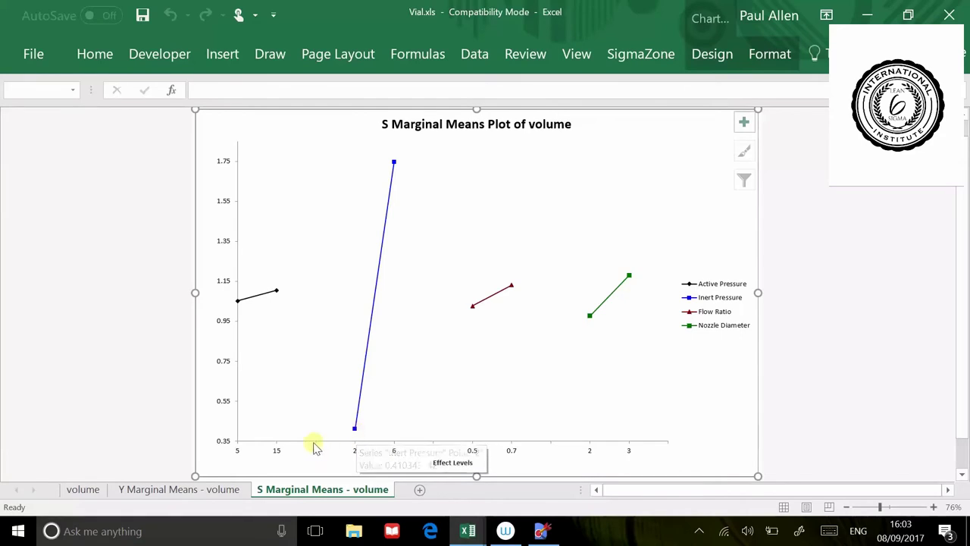
left_click(212, 494)
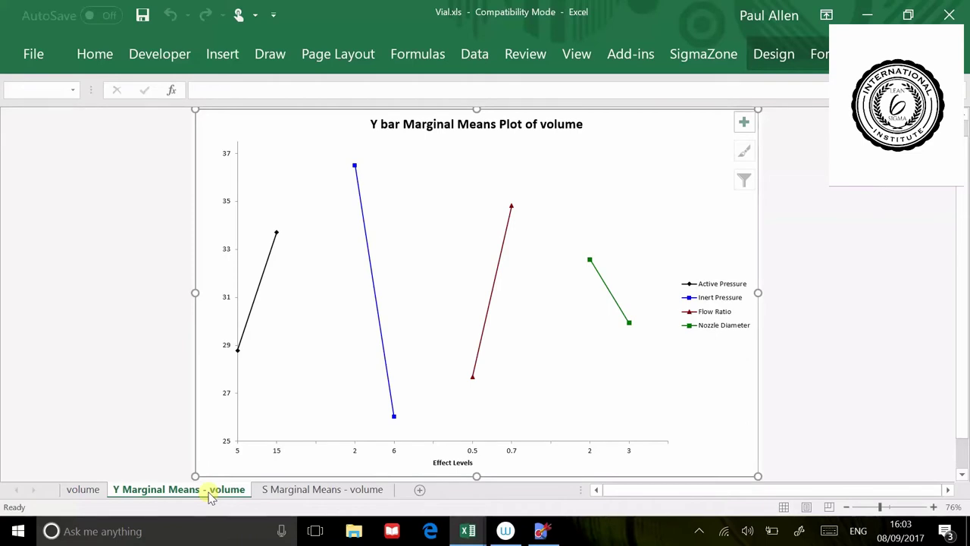
left_click(211, 494)
Run Multiple Response Regression on the volume sheet and remove terms BD through ABCD from the Y-hat model
left_click(85, 490)
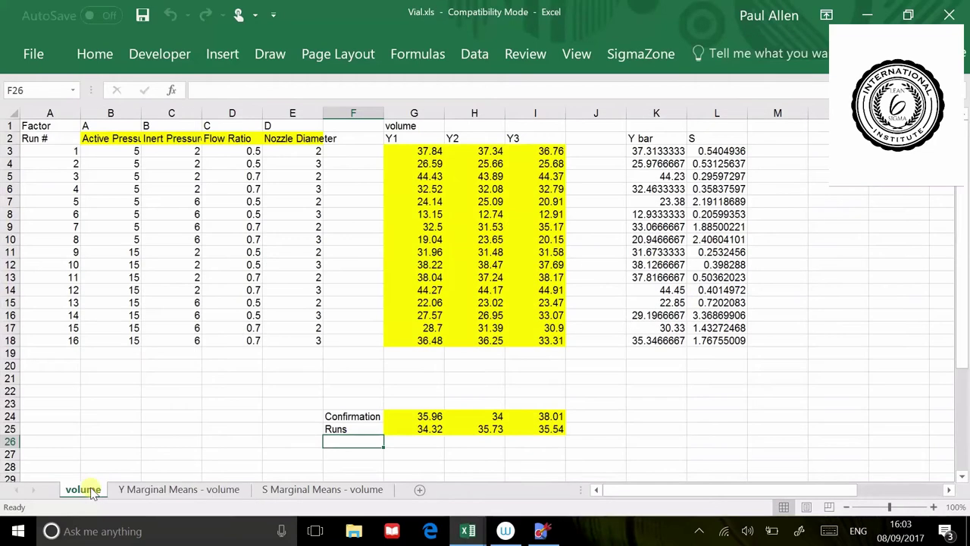
left_click(628, 64)
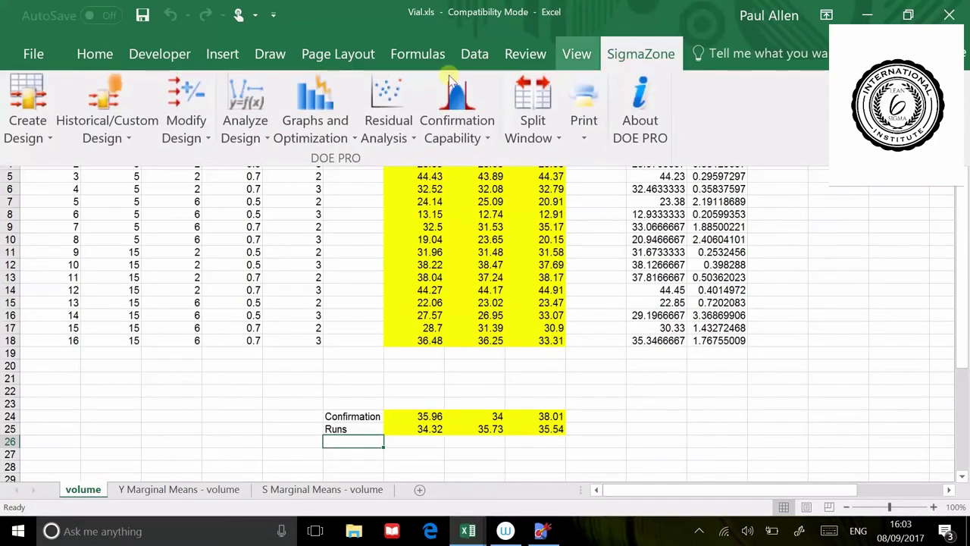
left_click(237, 123)
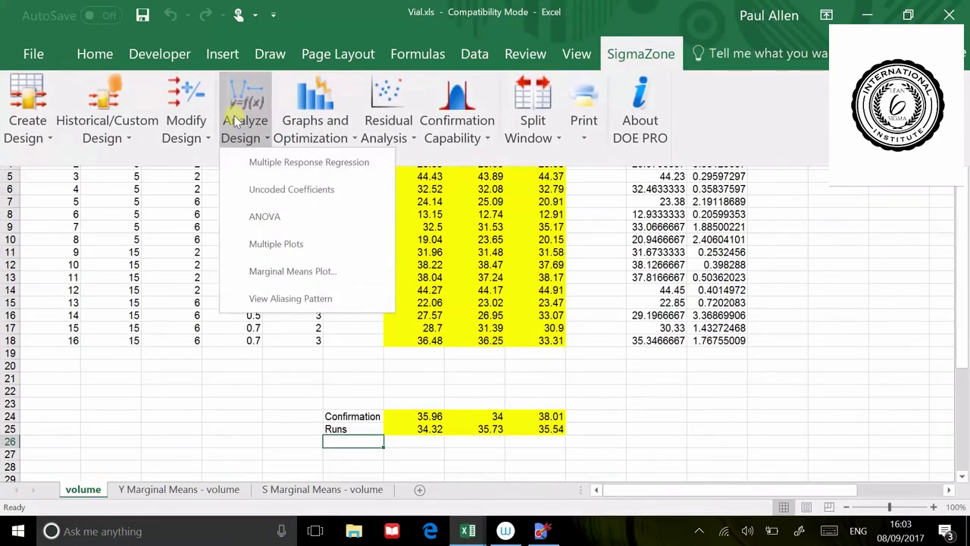
left_click(270, 162)
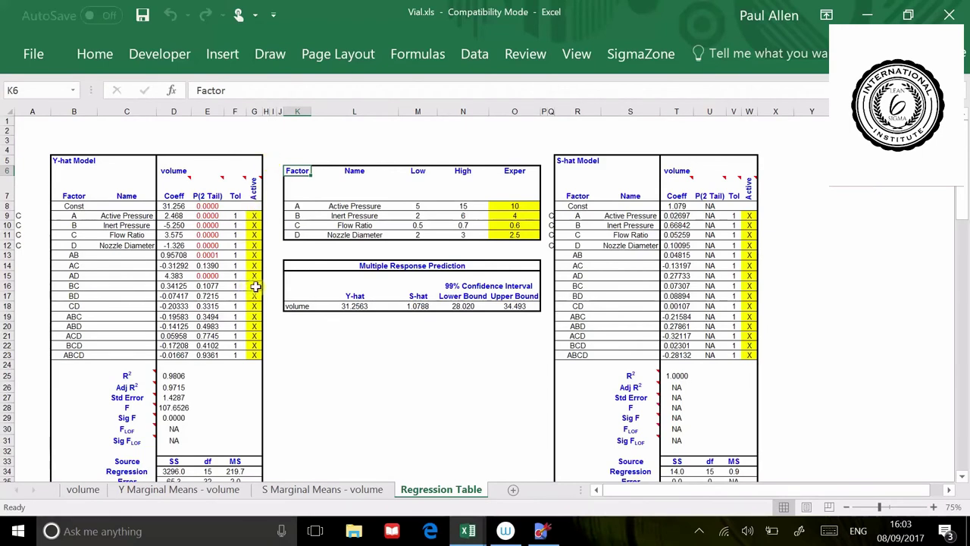
left_click_drag(256, 297, 256, 355)
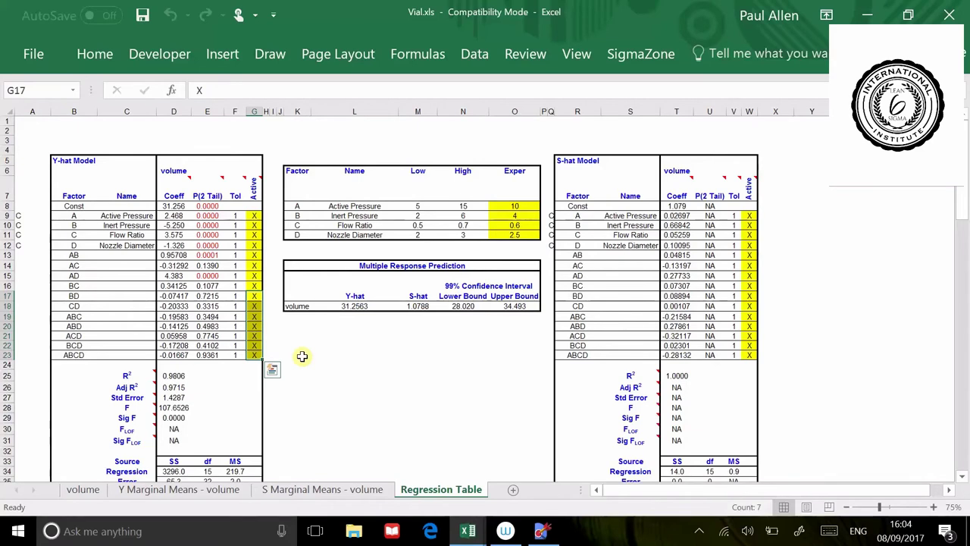
key("Delete")
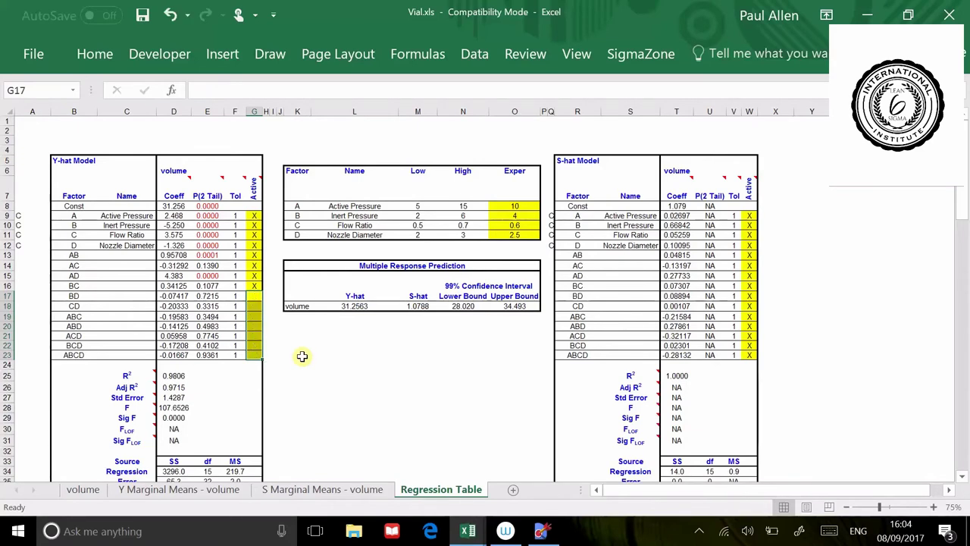
Rerun the regression, check the BC p-value, and drop the AC term from Y-hat
left_click(645, 56)
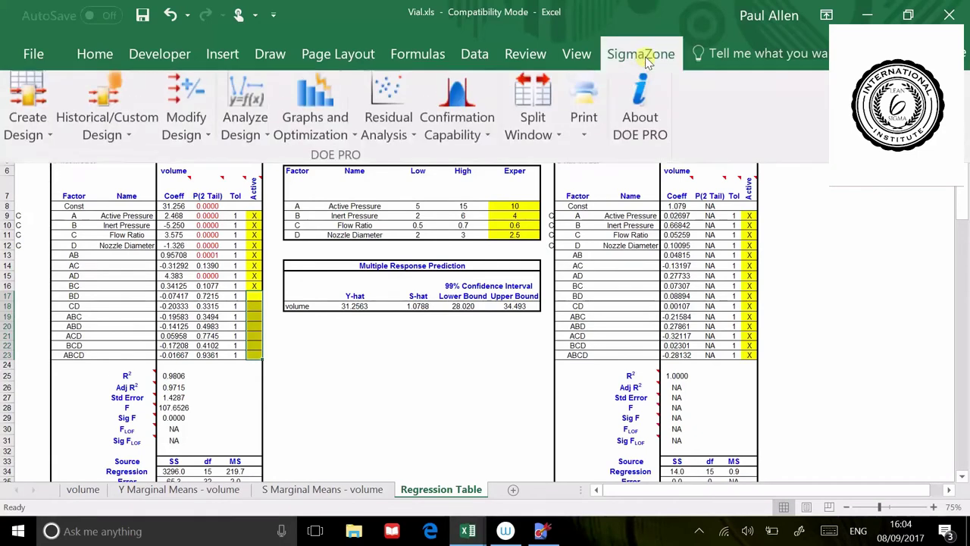
left_click(247, 126)
left_click(274, 165)
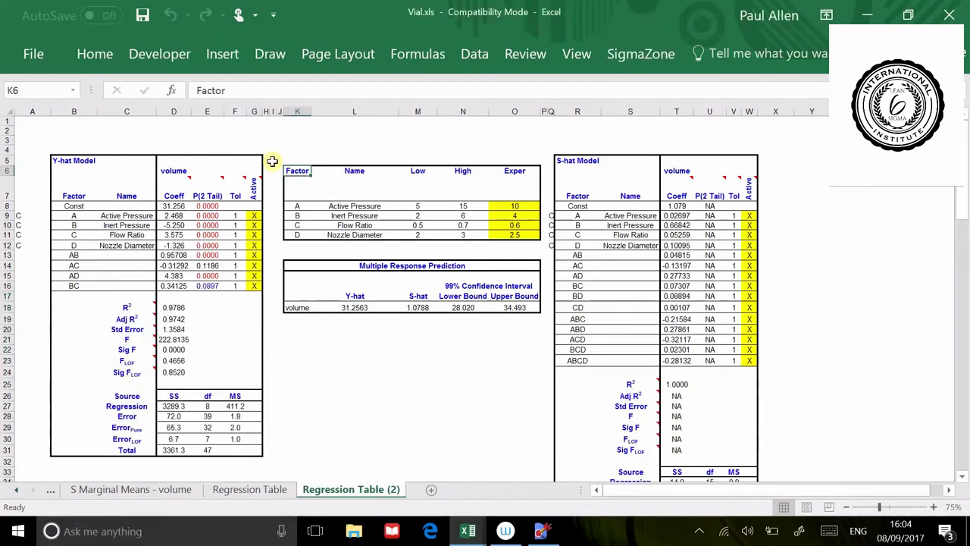
left_click(209, 287)
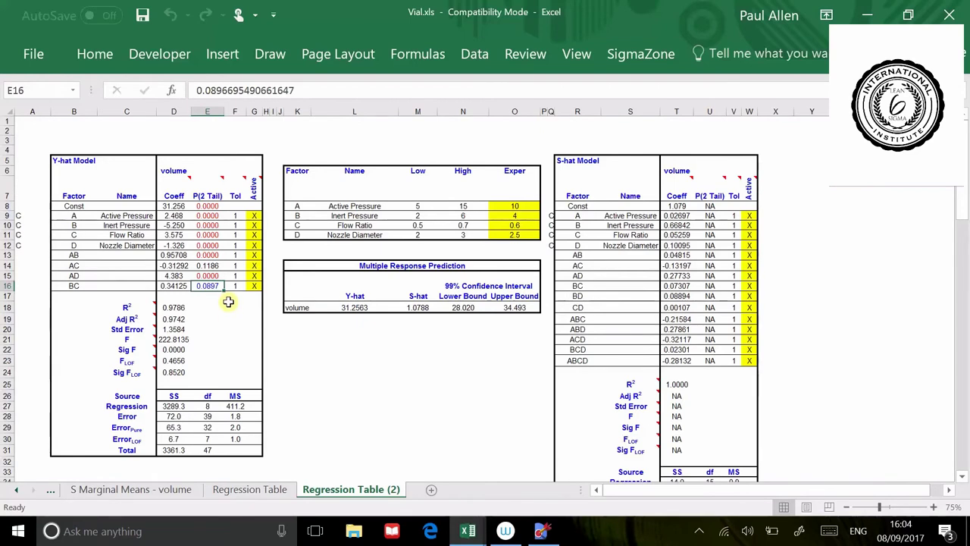
left_click(254, 266)
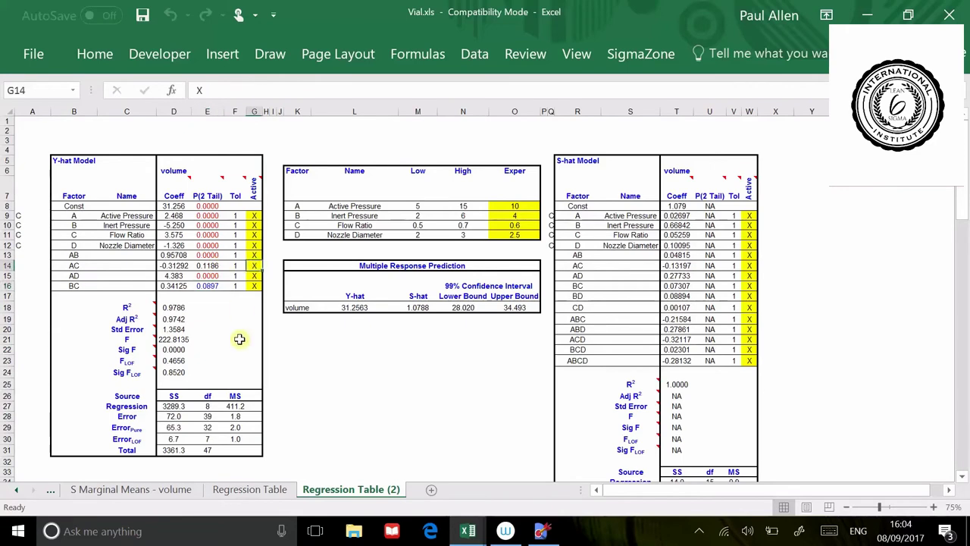
key("Delete")
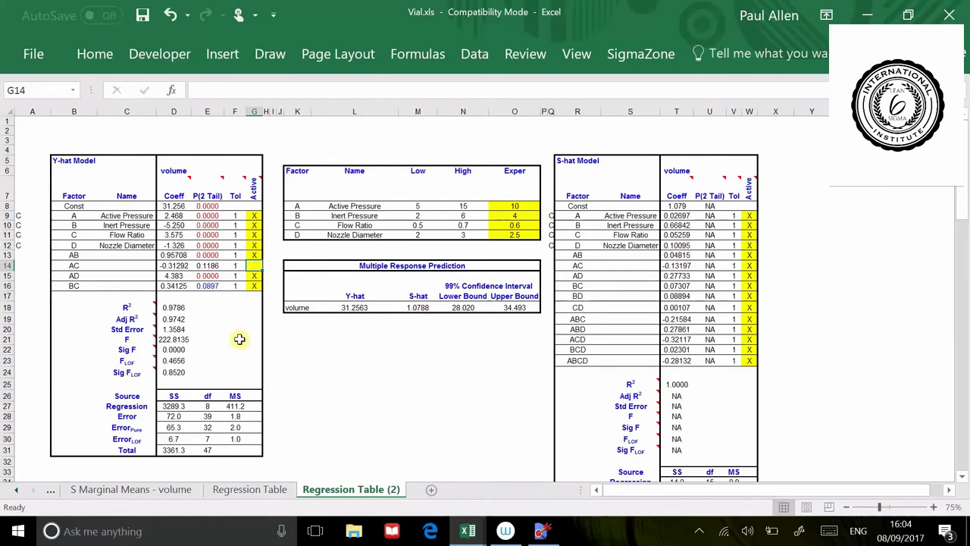
Rerun the Multiple Response Regression without the AC term
left_click(637, 56)
left_click(245, 122)
left_click(288, 162)
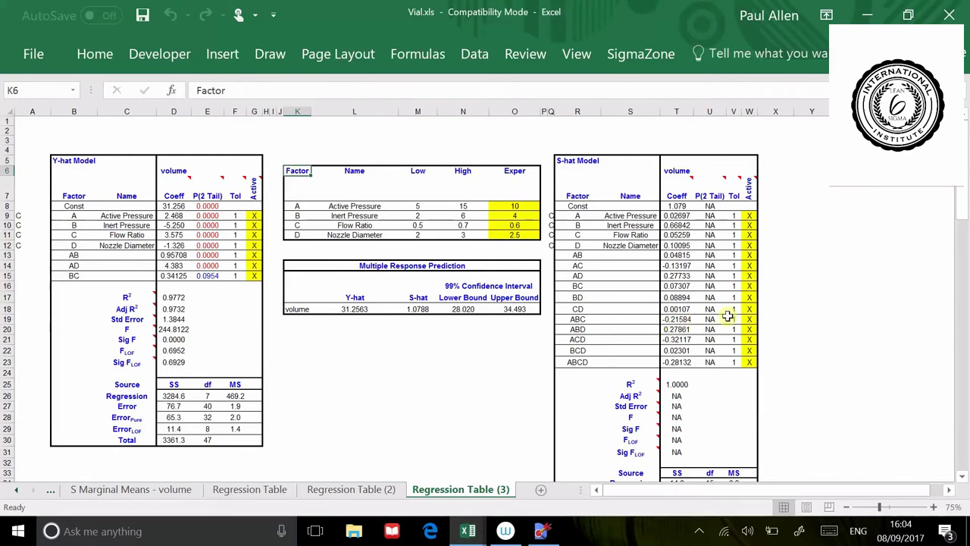
Drop the CD term from the S-hat model and rerun the regression
left_click(748, 308)
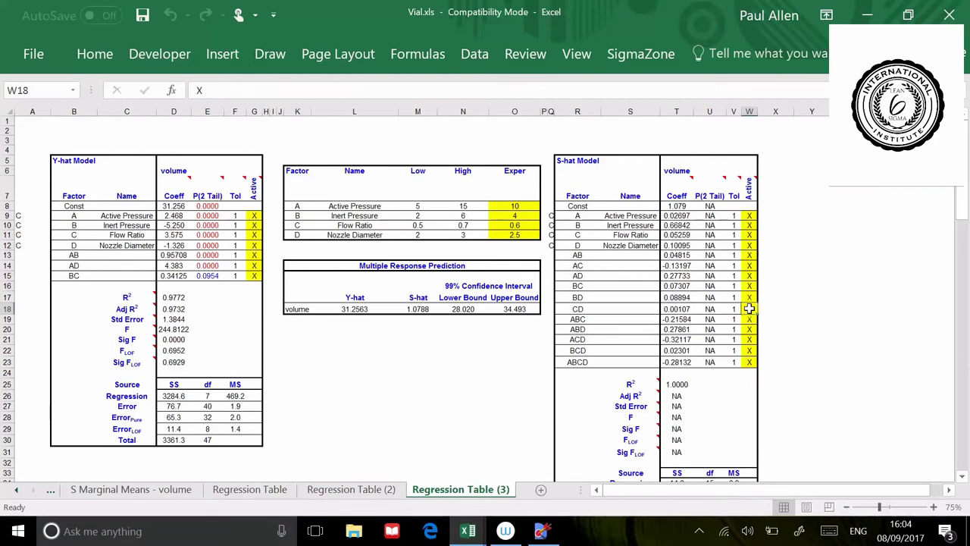
key("Delete")
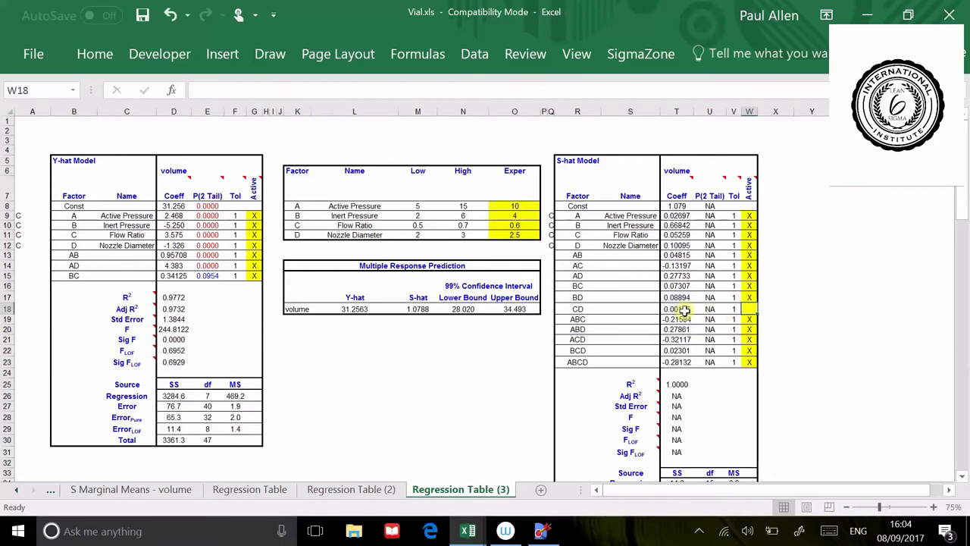
left_click(682, 311)
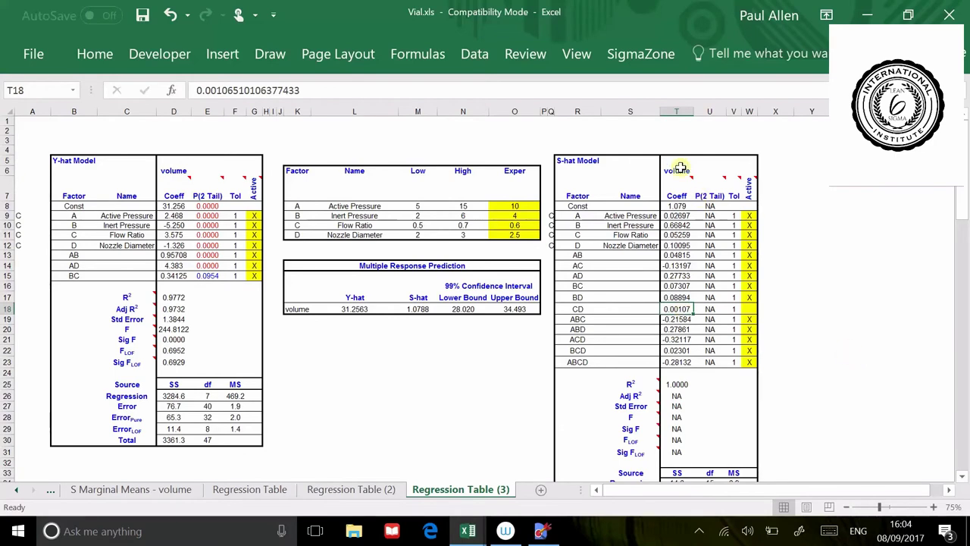
left_click(626, 55)
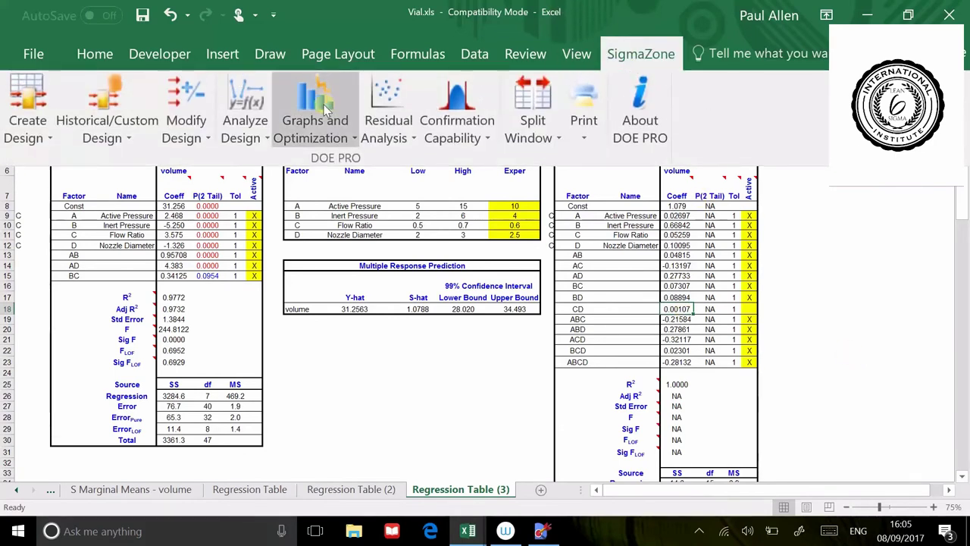
left_click(249, 127)
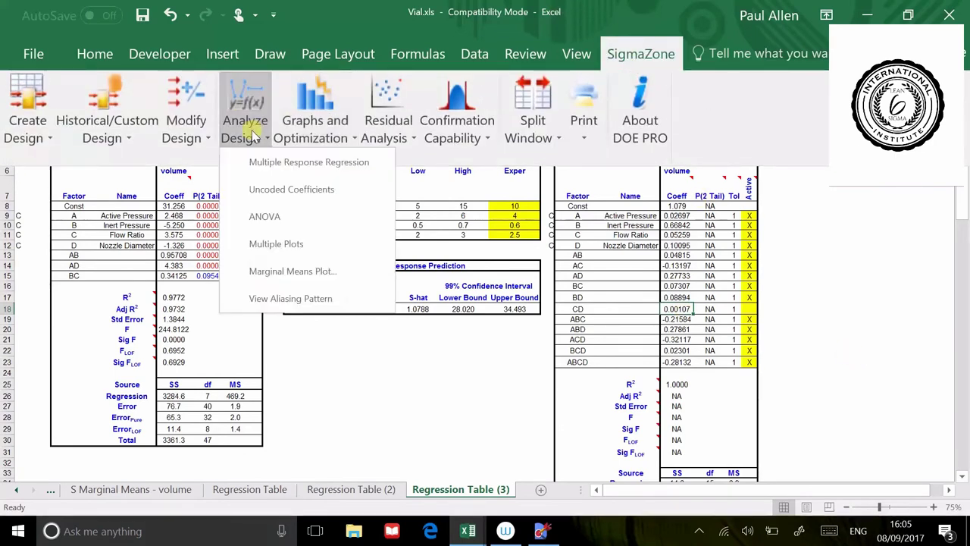
left_click(273, 162)
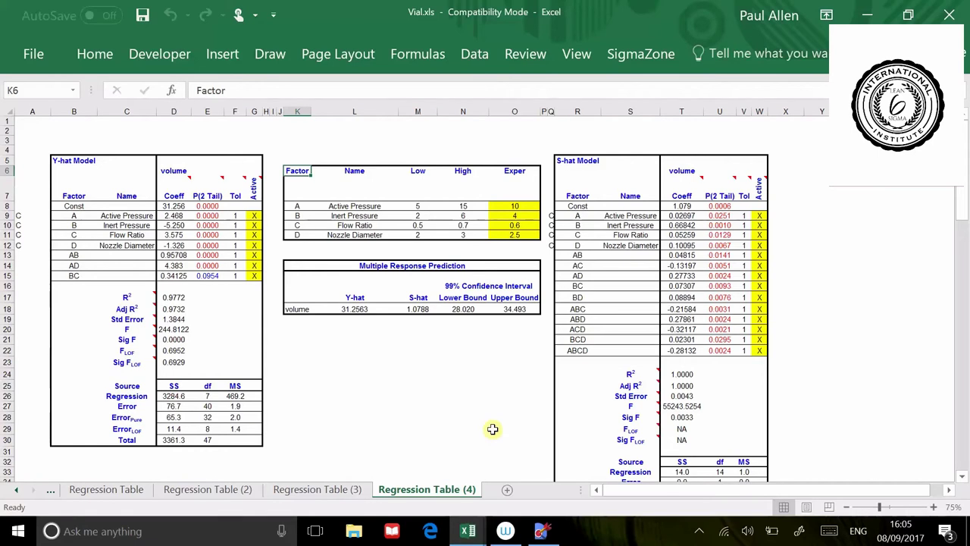
In SimWare Pro, build the volume Cpk chart from 100 simulated runs and show its statistics
left_click(540, 530)
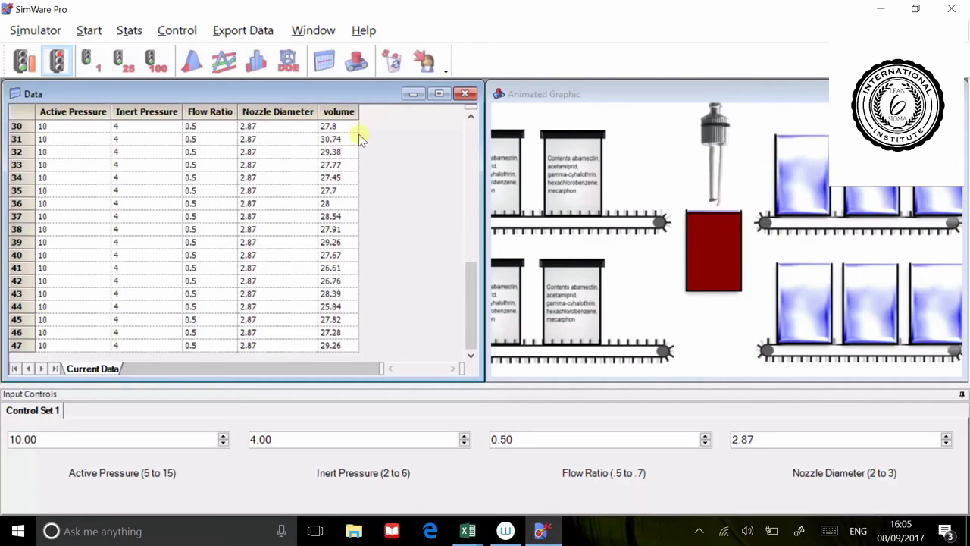
left_click(191, 64)
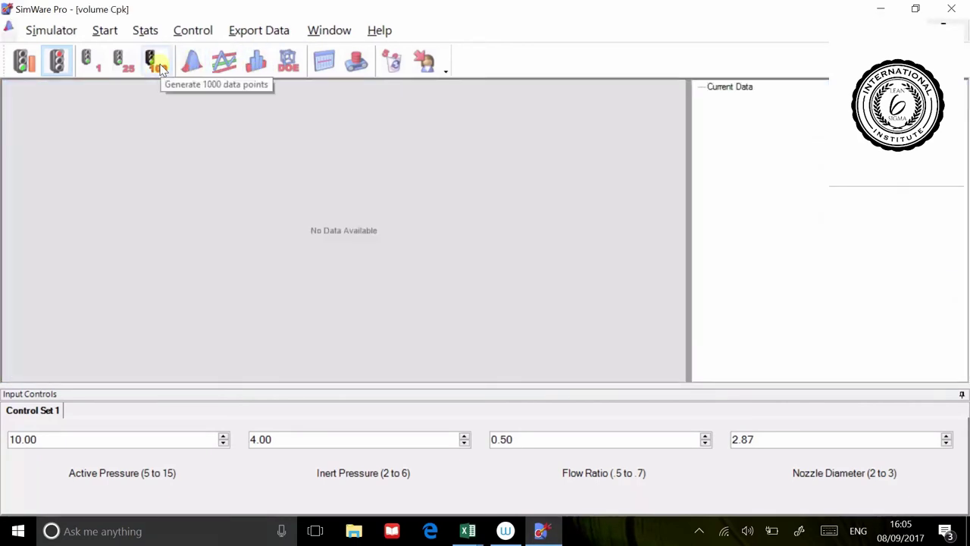
left_click(159, 68)
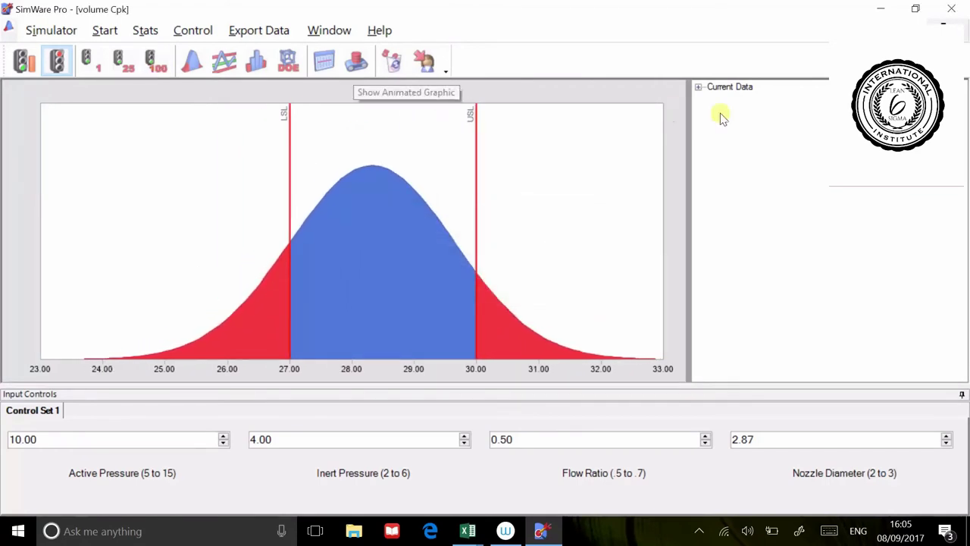
left_click(699, 88)
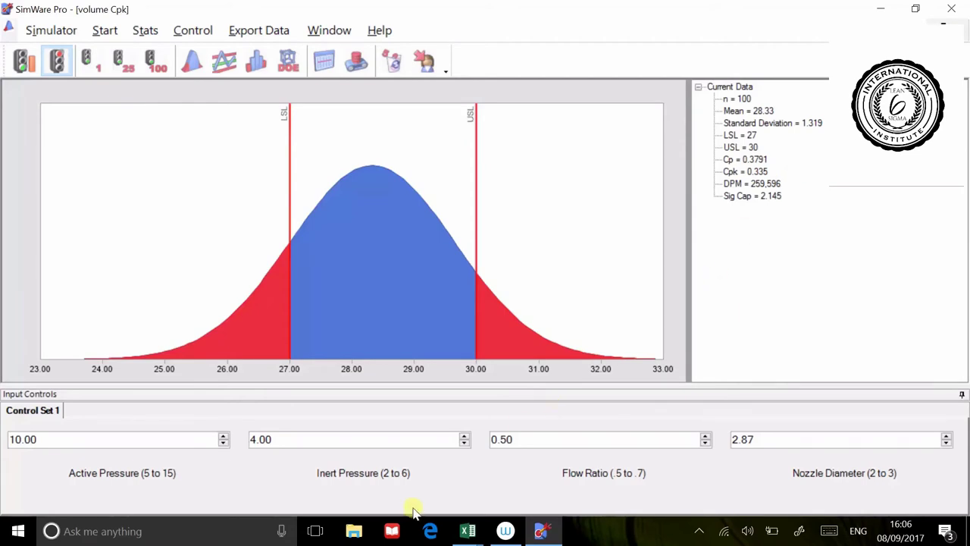
Back in Vial.xls, check the Exper factor settings and the L18 Y-hat formula, then return to the volume sheet
mouse_move(464, 533)
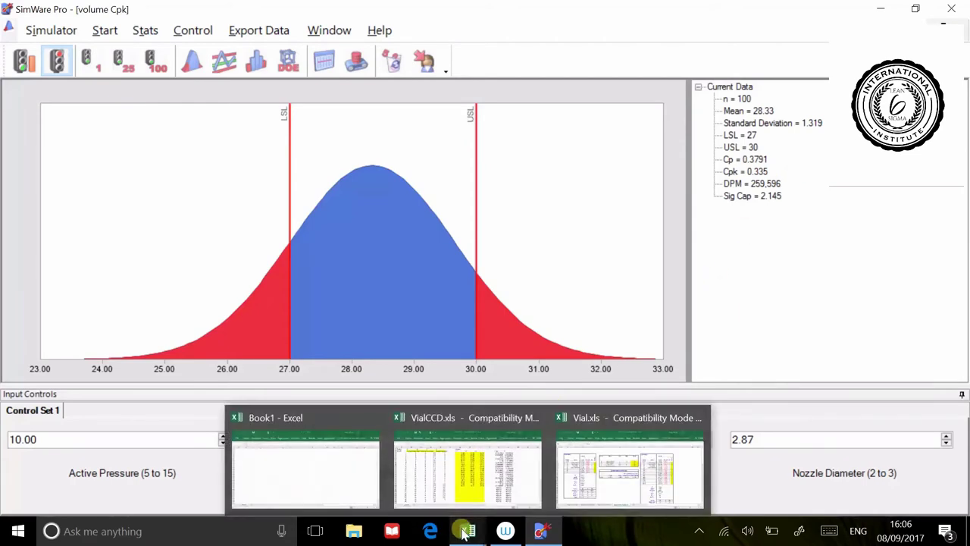
left_click(616, 492)
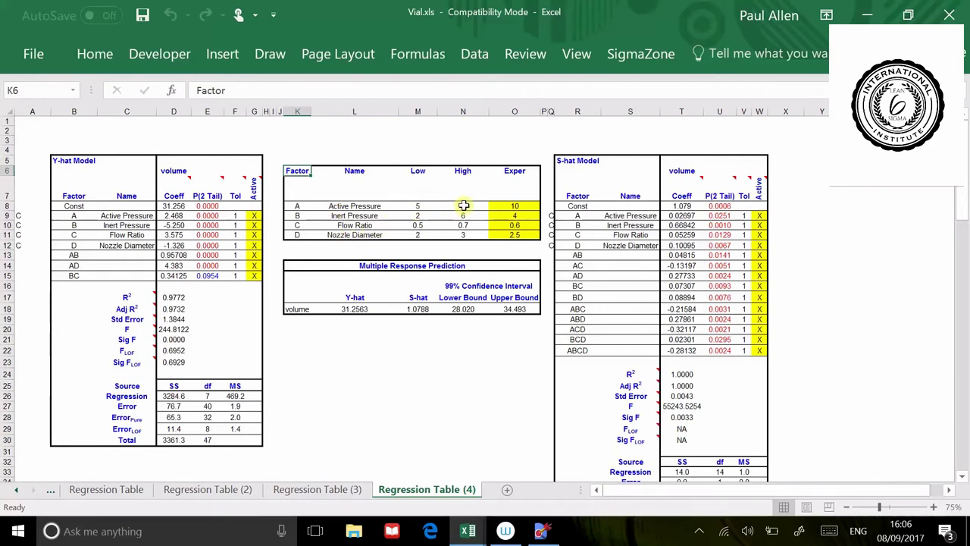
left_click(513, 204)
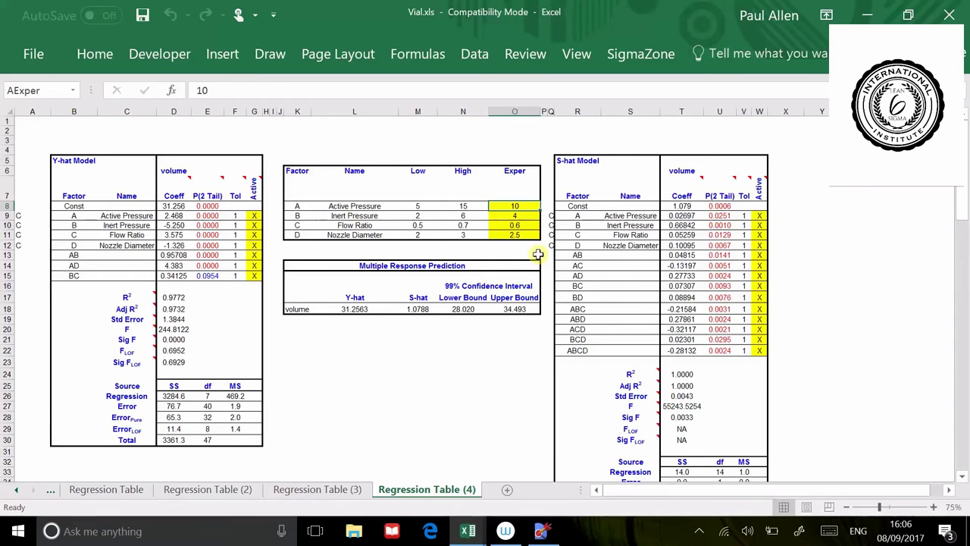
key("Down")
key("Down")
key("Down")
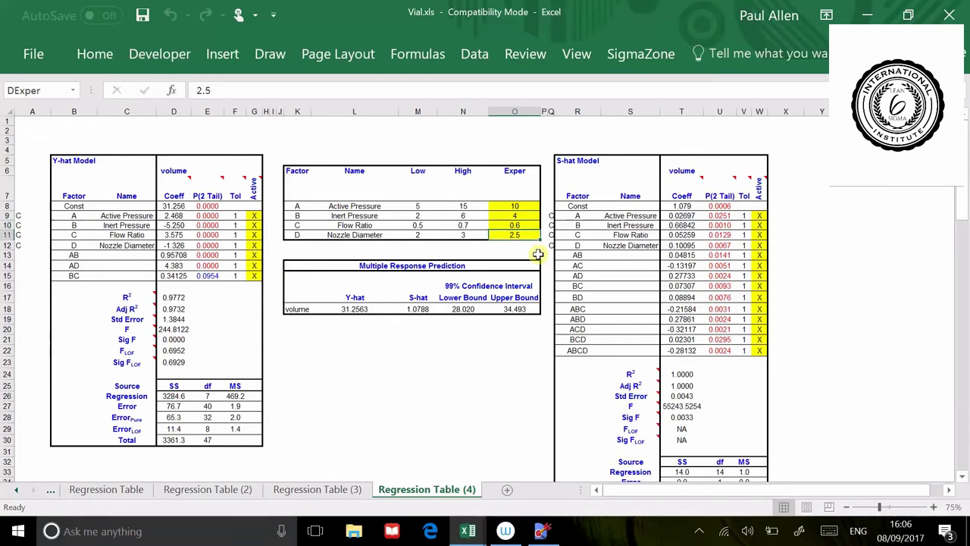
key("Down")
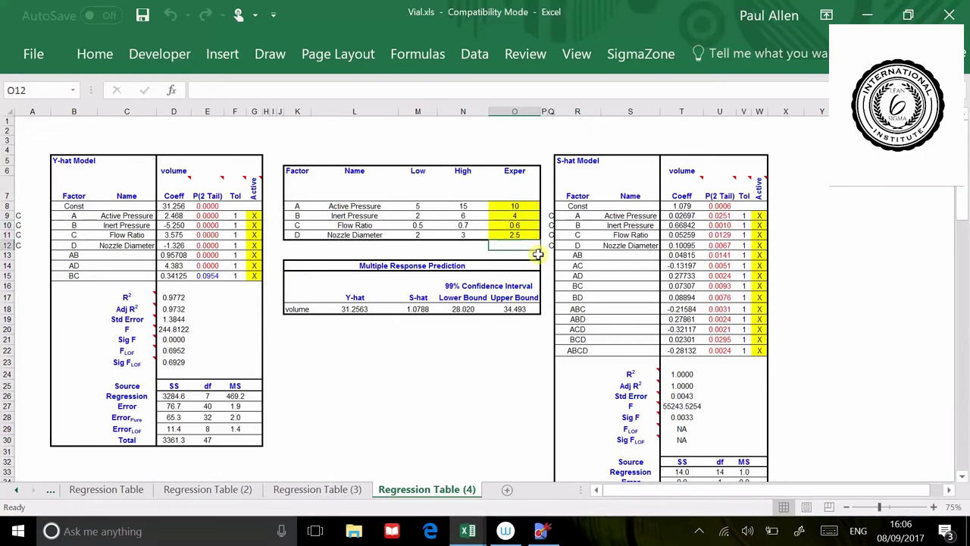
left_click(348, 309)
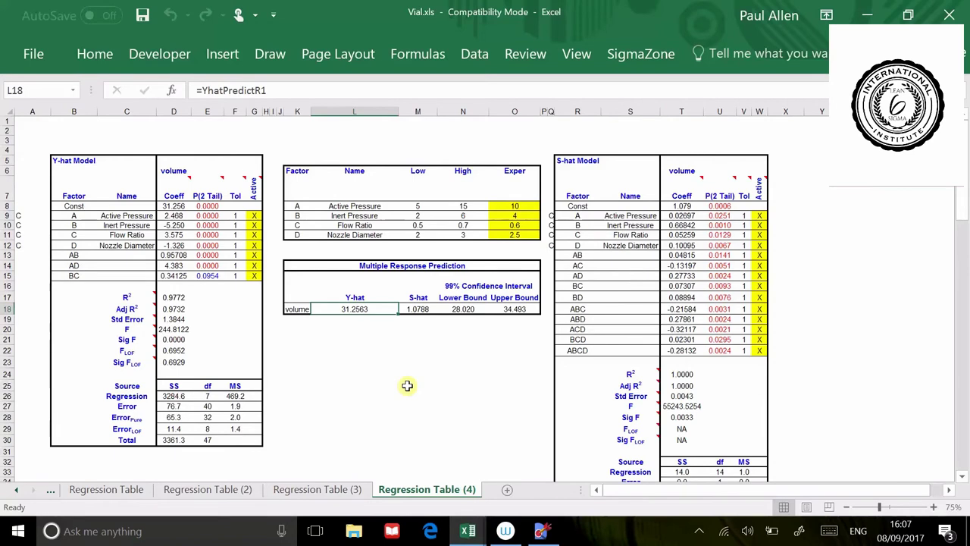
left_click(18, 493)
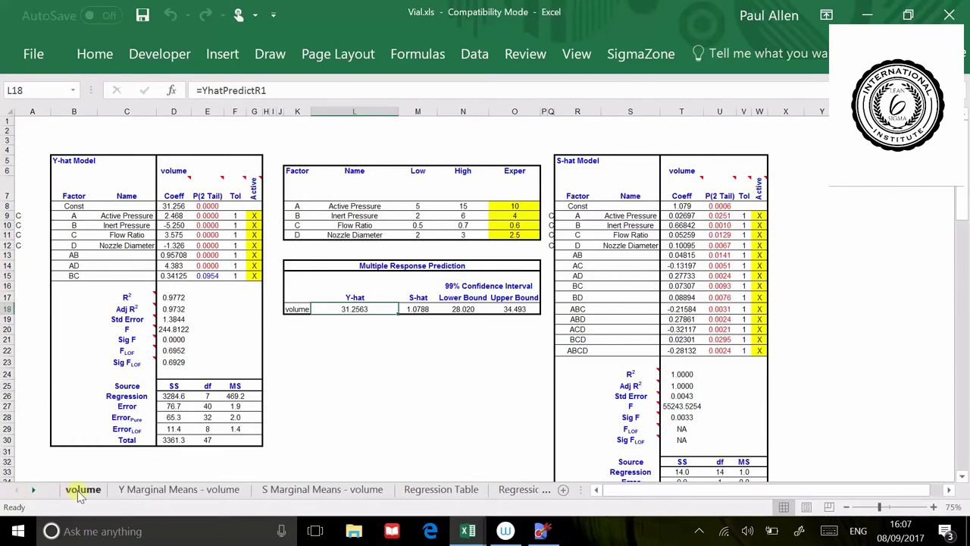
left_click(77, 490)
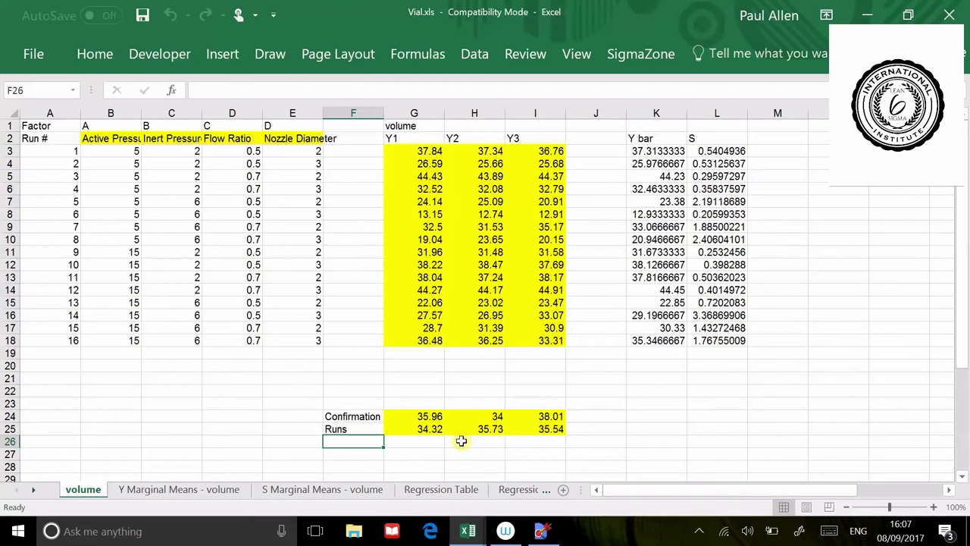
left_click(421, 416)
left_click(472, 429)
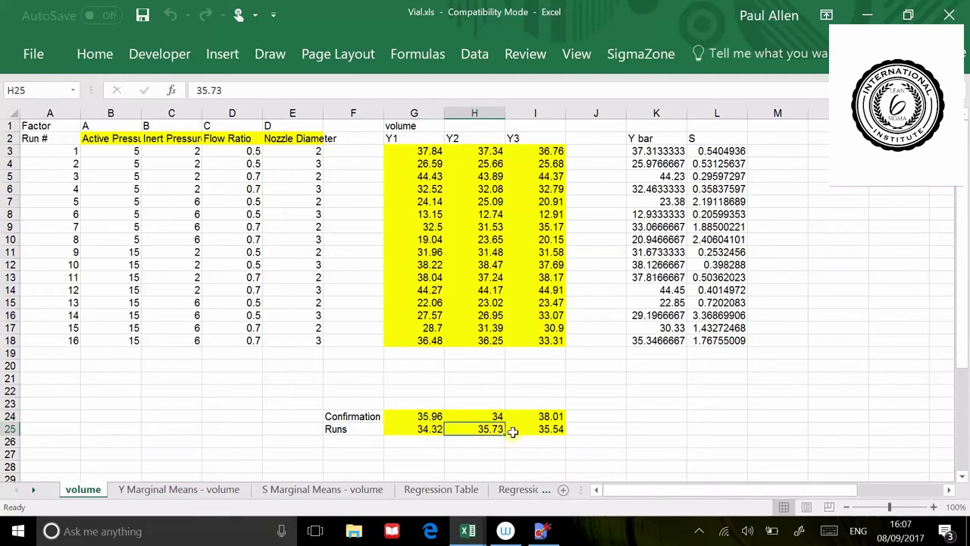
left_click(531, 417)
left_click(536, 429)
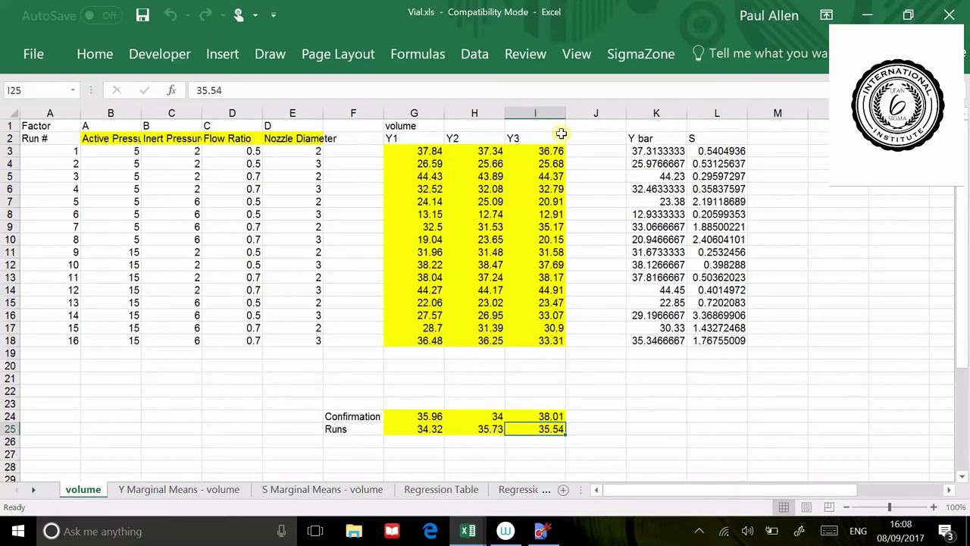
Use Modify Design > Add Runs to expand the volume design to 18 runs
left_click(629, 54)
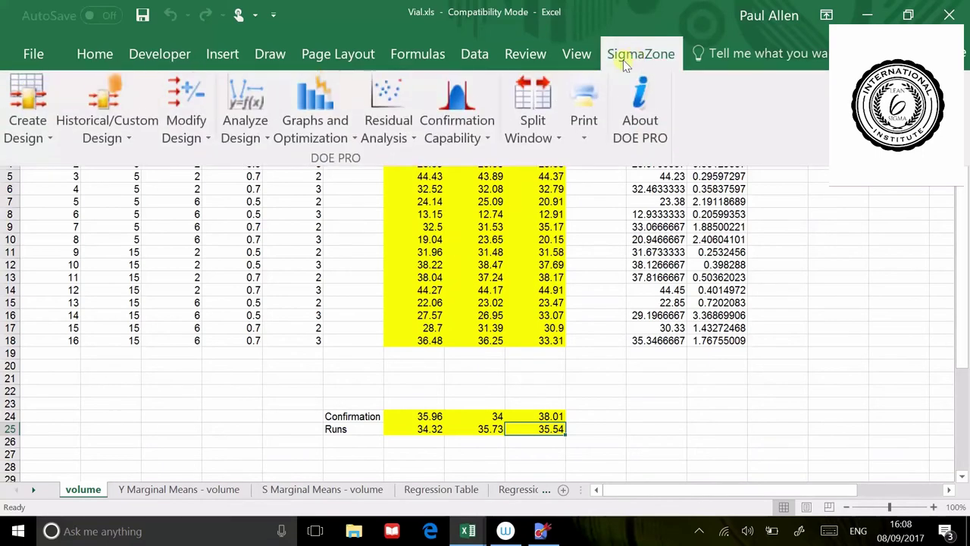
left_click(193, 114)
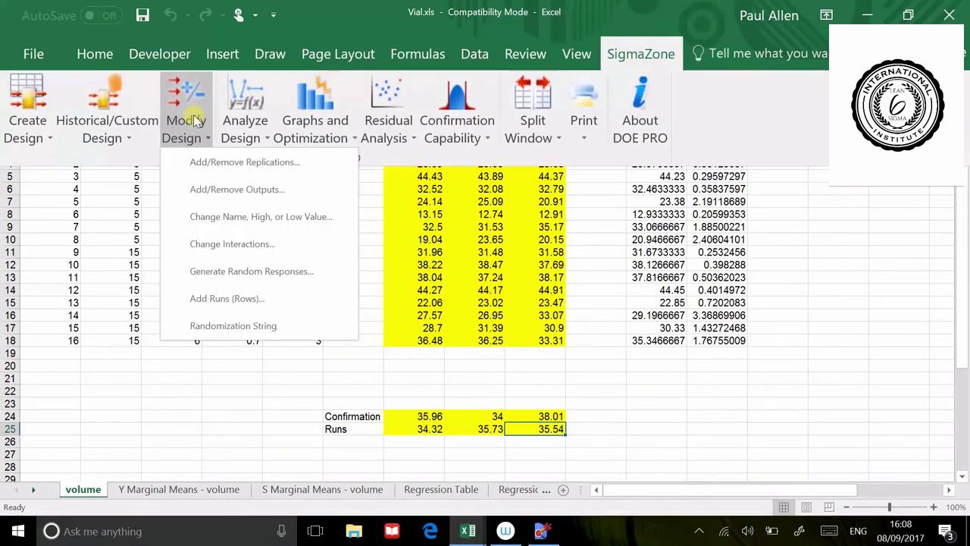
left_click(228, 298)
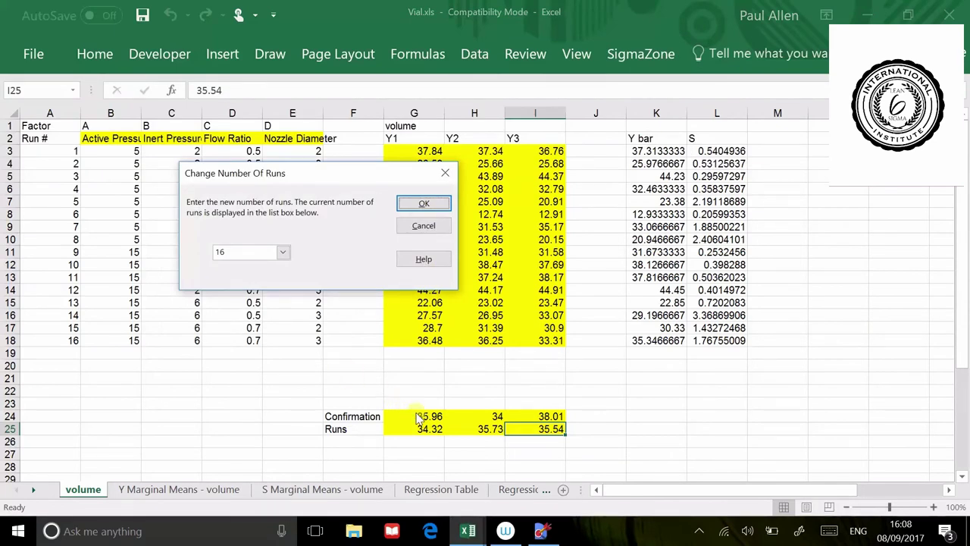
left_click(282, 253)
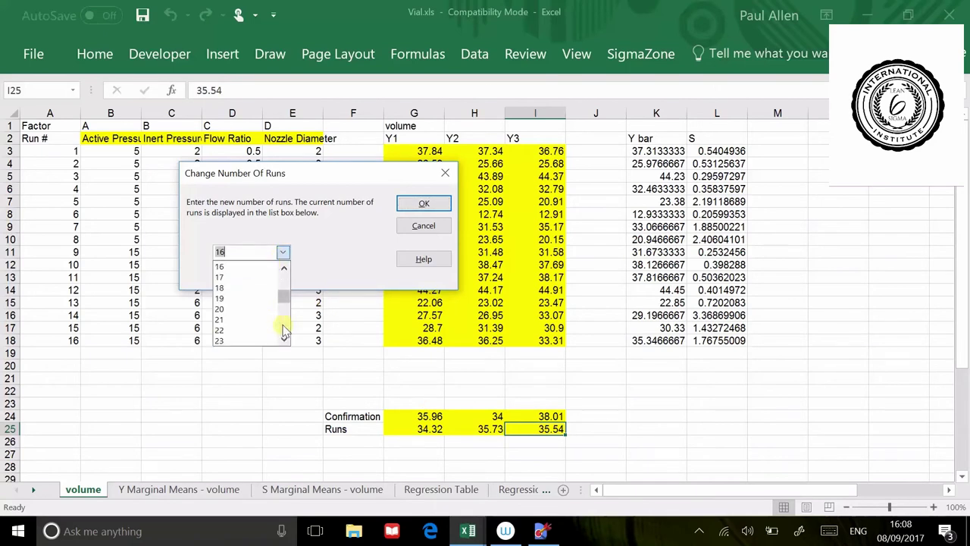
left_click(235, 297)
left_click(416, 206)
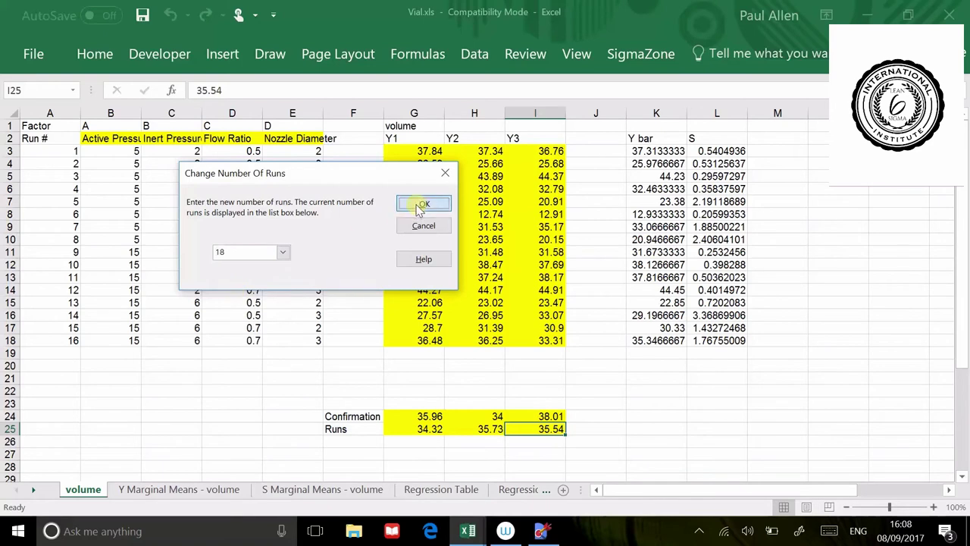
Enter run 17's settings: 10, 4, 0.6 and 2.5
left_click(131, 354)
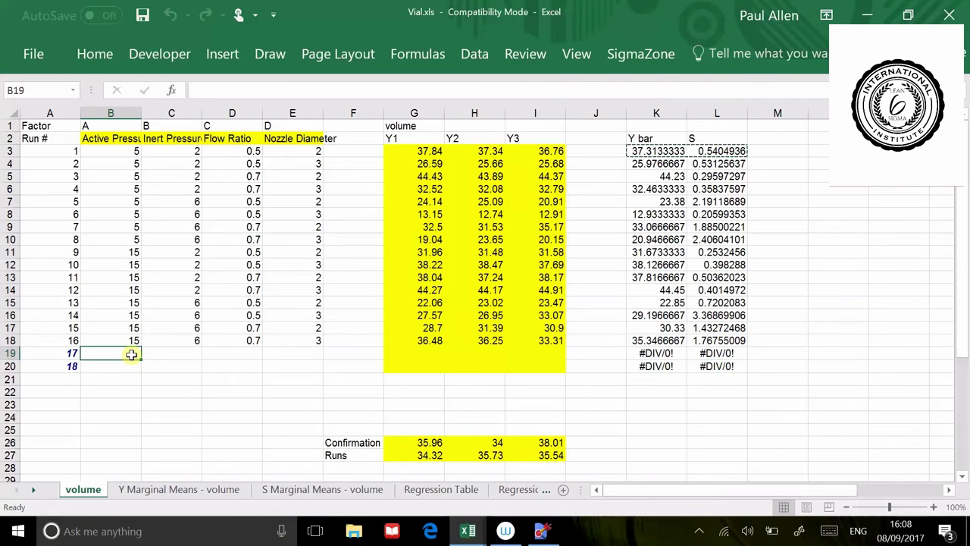
type("10")
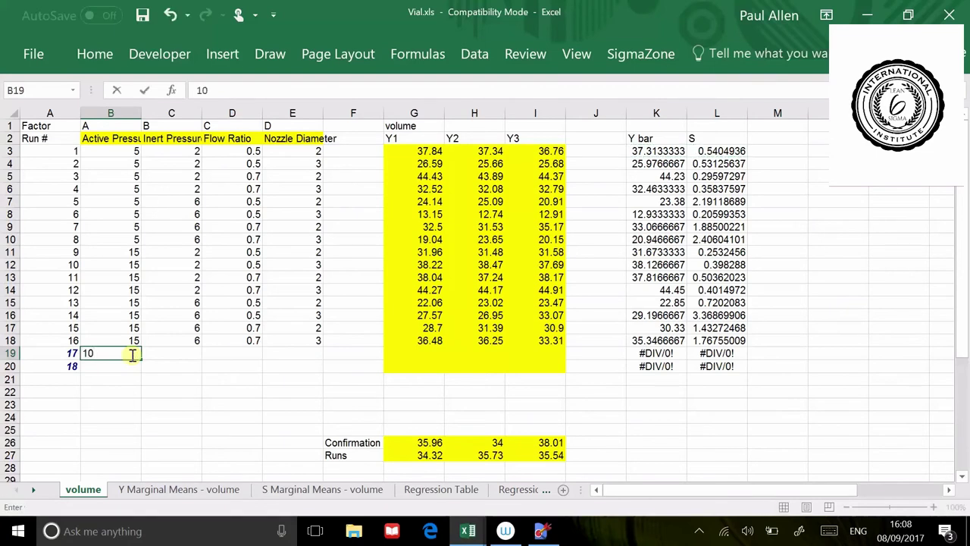
key("Tab")
type("4")
key("Tab")
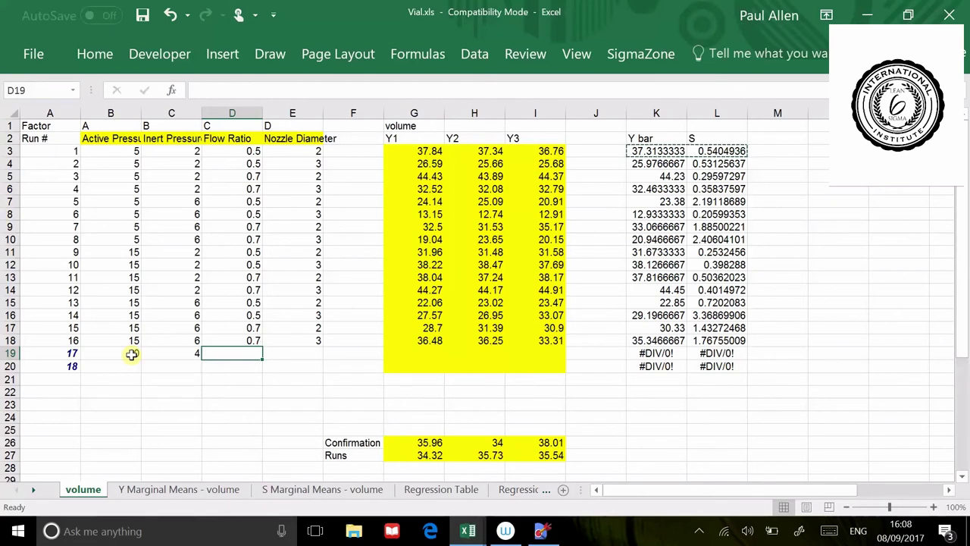
type("0.6")
key("Tab")
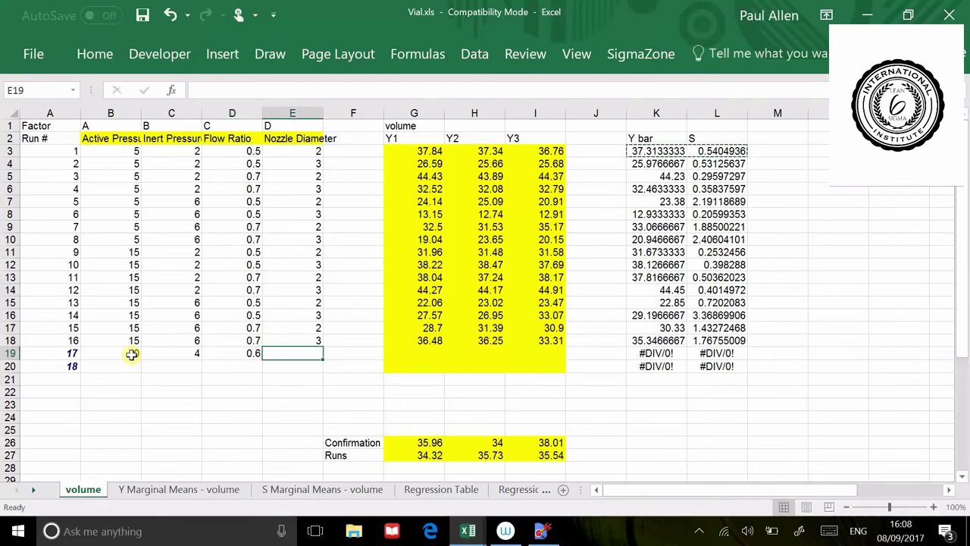
type("2.")
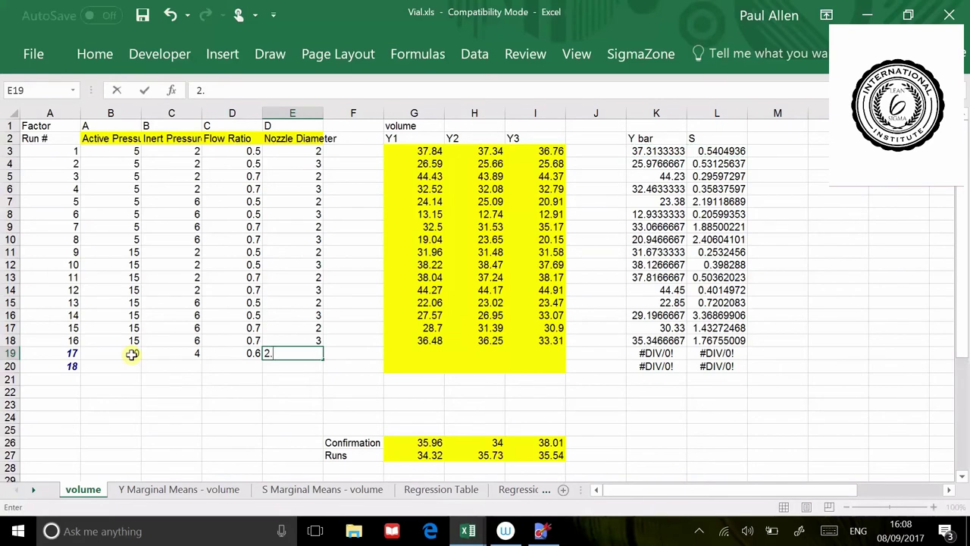
type("5")
key("Down")
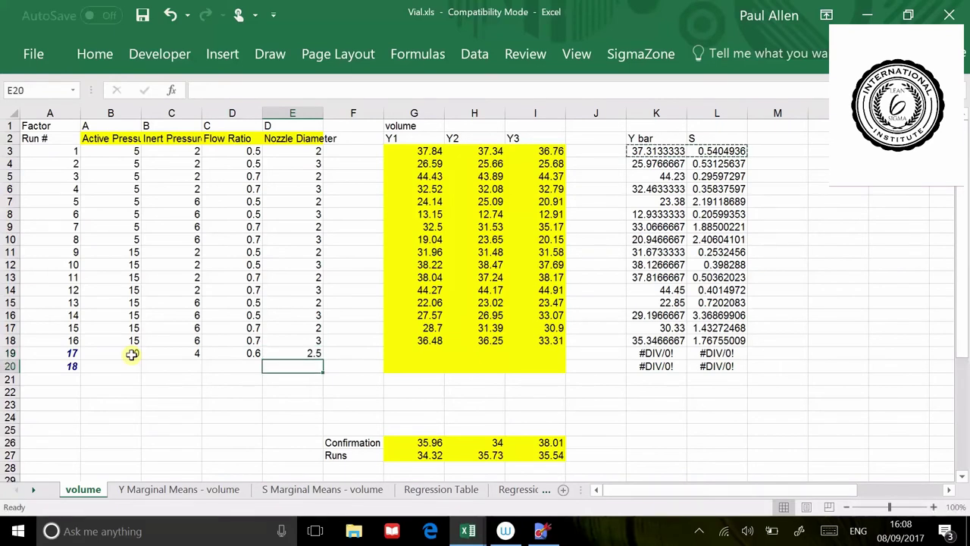
Enter run 18's settings: 10, 4, 0.6 and 2.5
left_click(133, 368)
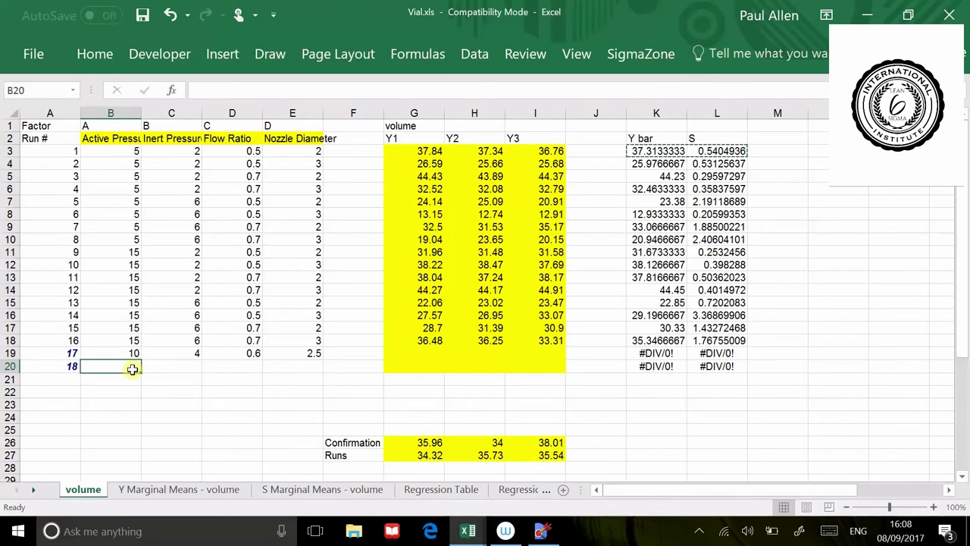
type("10")
key("Tab")
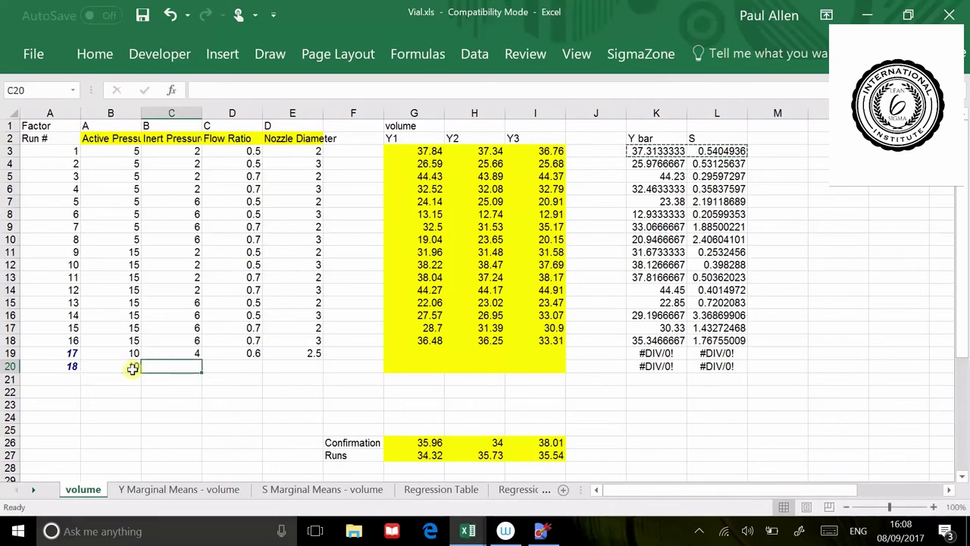
type("4")
key("Tab")
type(".")
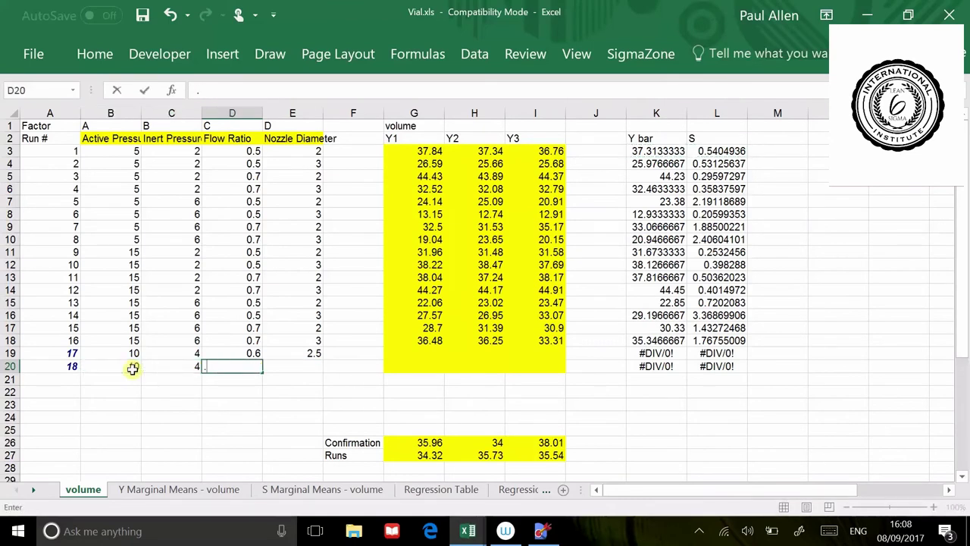
type("6")
key("Tab")
type("3")
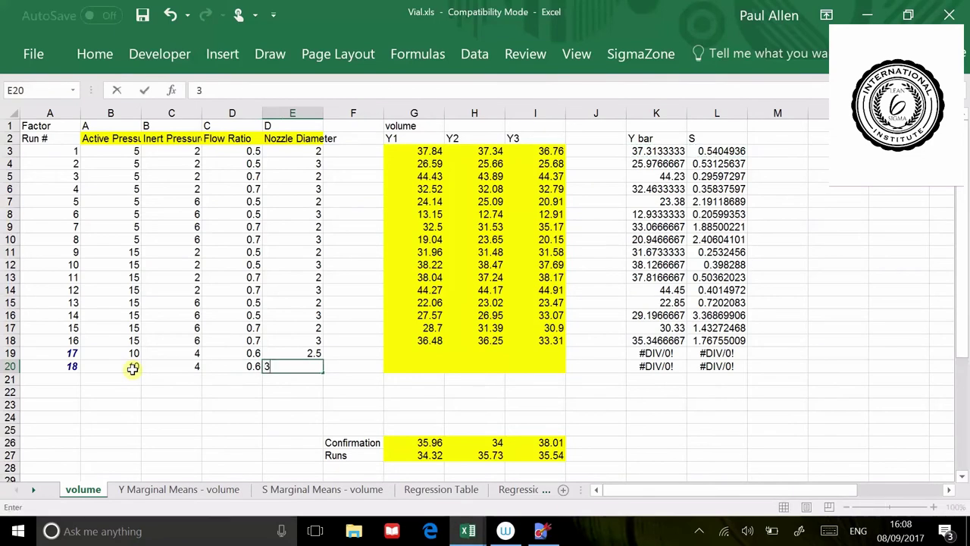
key("BackSpace")
type("2.5")
key("Tab")
key("Tab")
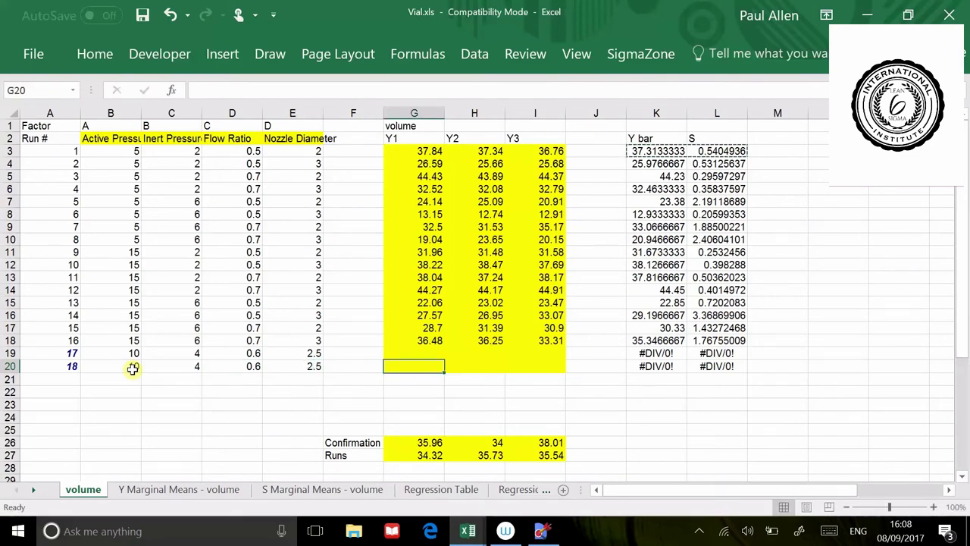
Copy the confirmation volumes from G26:I27 into G19 so runs 17 and 18 hold them
left_click_drag(417, 442, 525, 455)
key("ctrl+c")
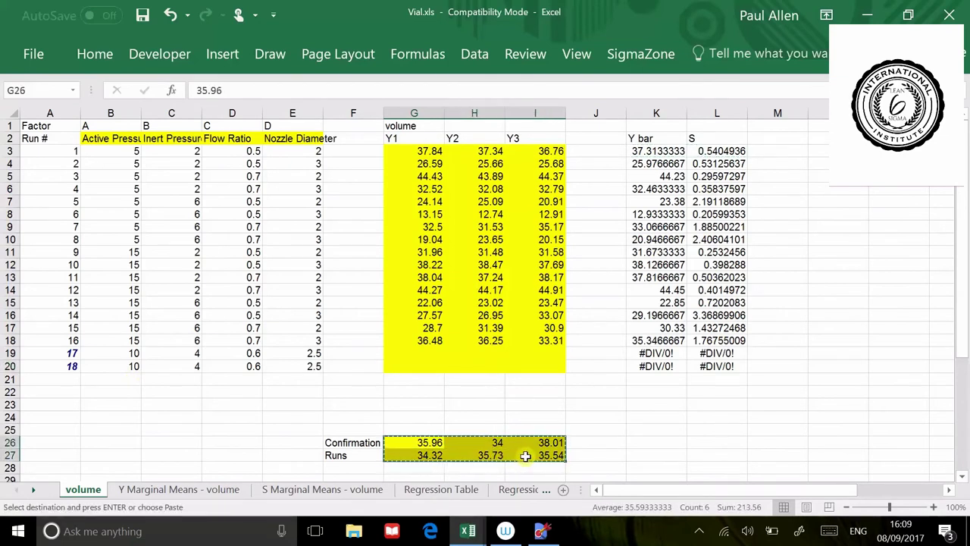
left_click(425, 354)
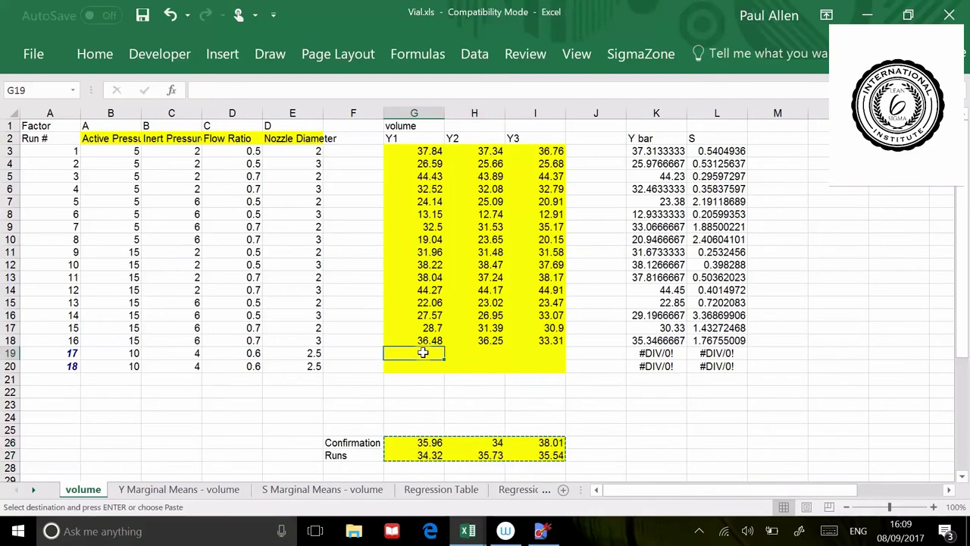
key("ctrl+v")
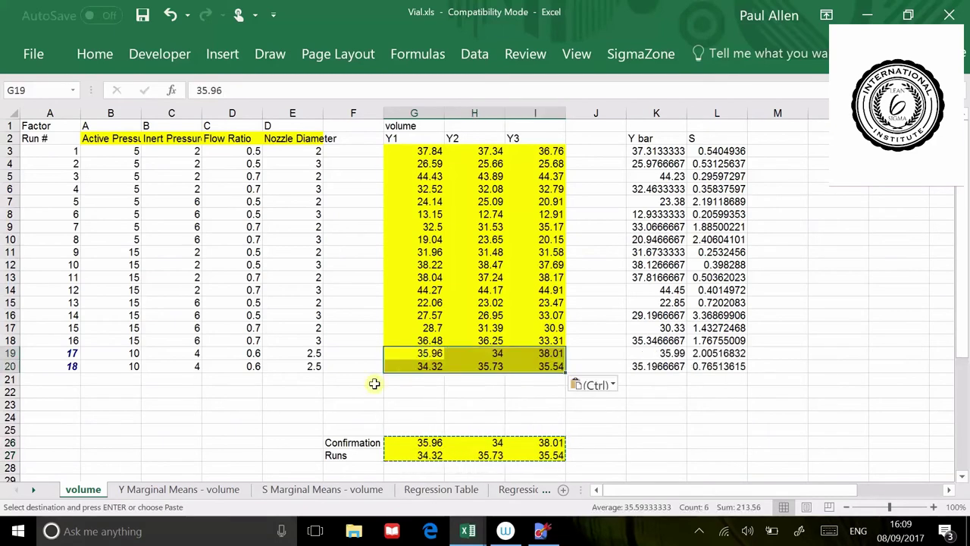
left_click(317, 414)
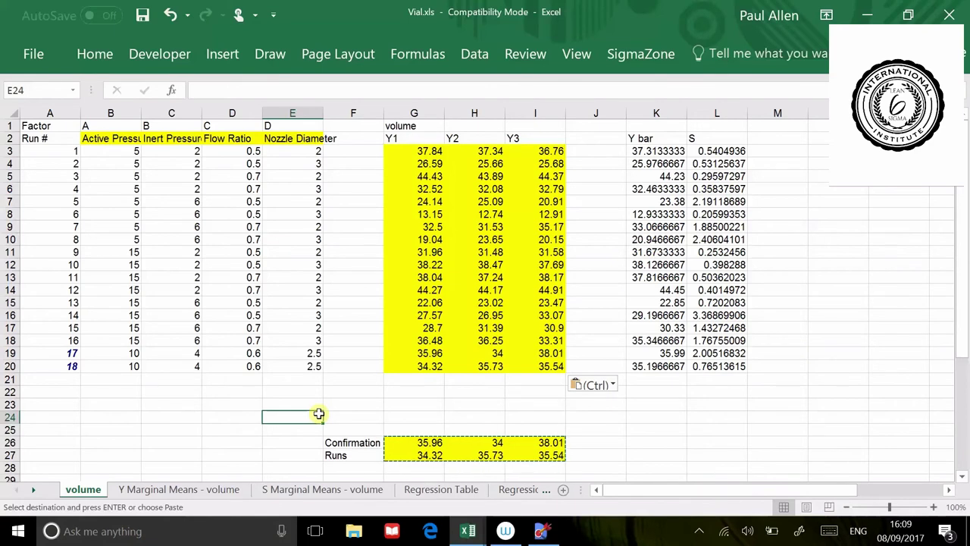
left_click(529, 493)
From Regression Table (4), generate the Y-hat residual sheet
left_click(480, 490)
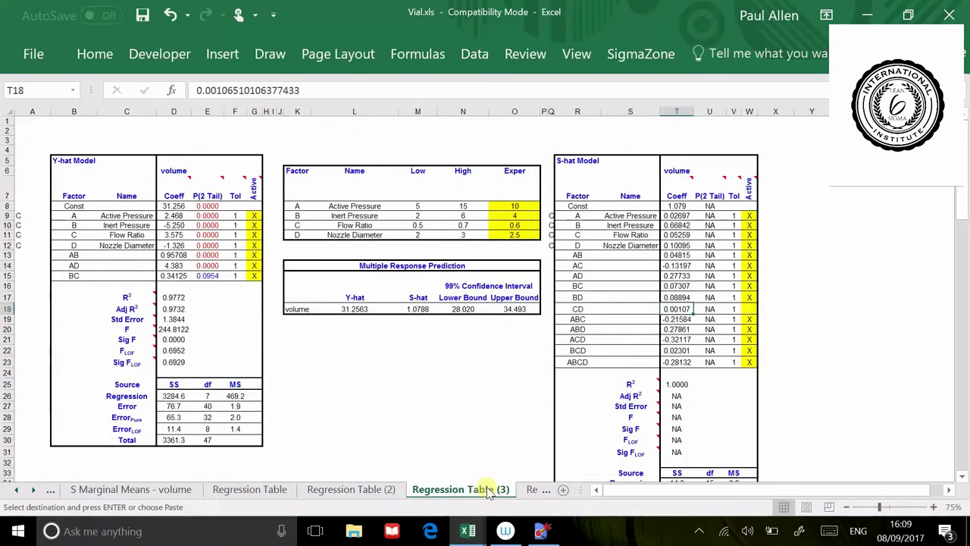
left_click(532, 489)
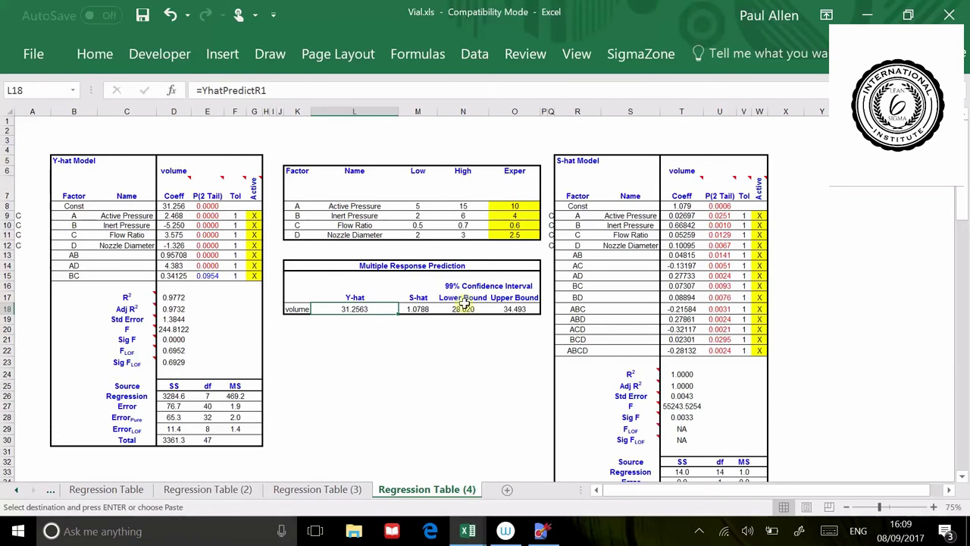
left_click(627, 56)
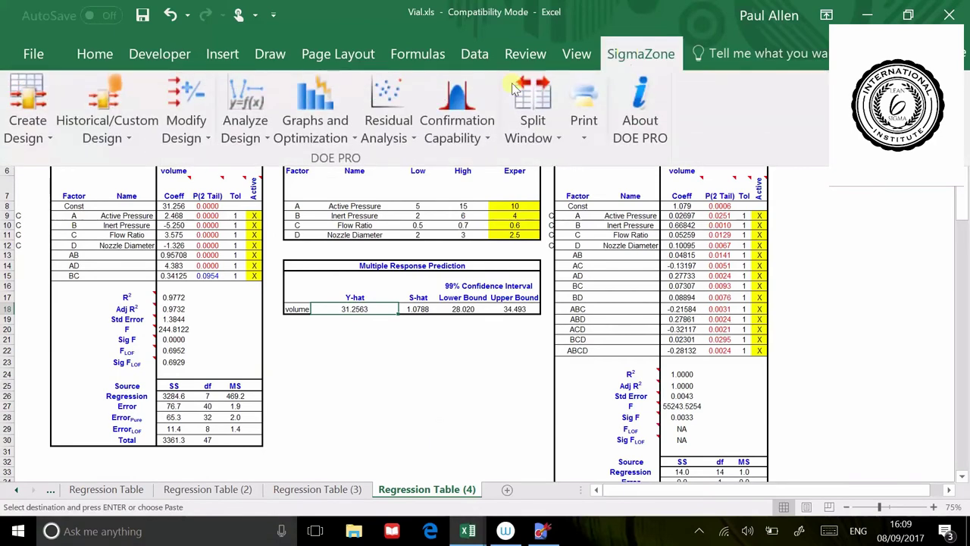
left_click(400, 131)
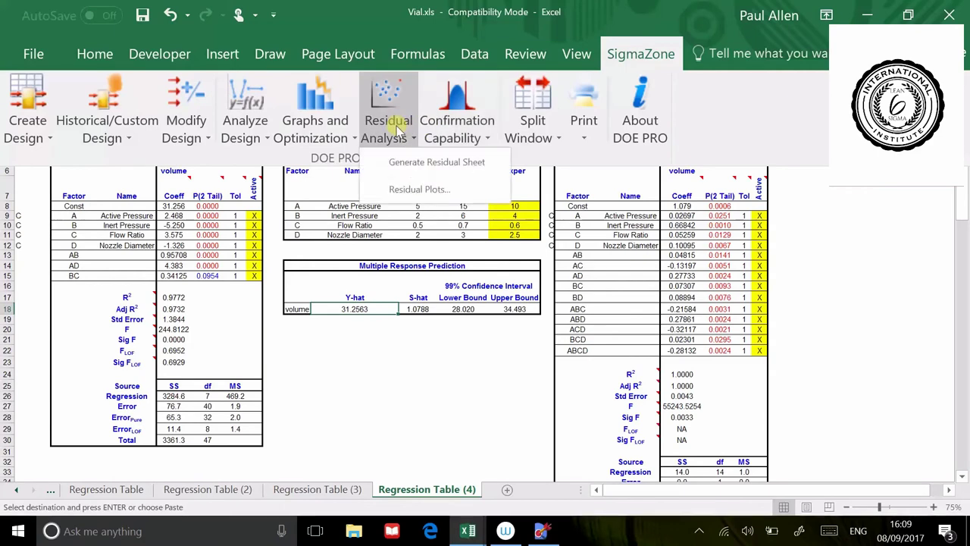
left_click(422, 162)
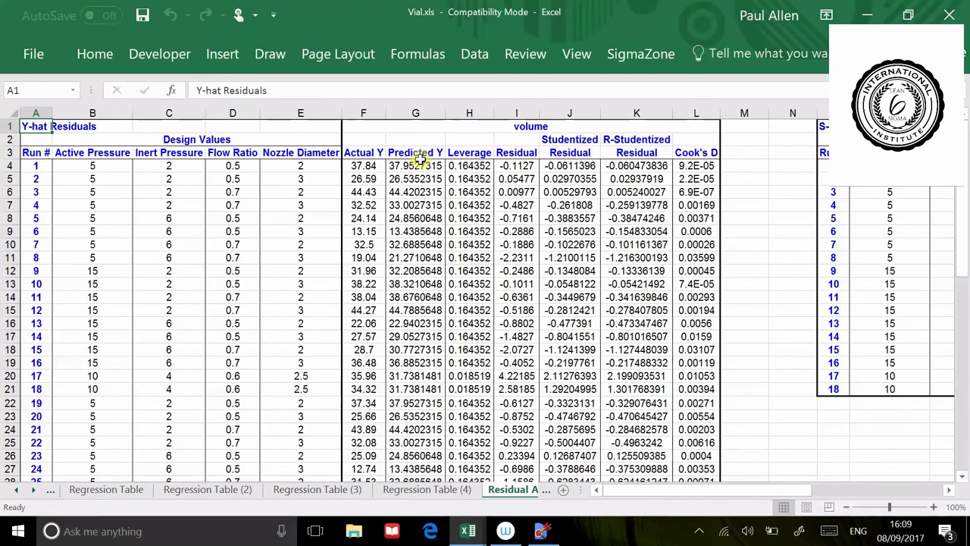
Return to the volume data sheet and review the Y1 value in G3 and Nozzle Diameter in E3
left_click(17, 491)
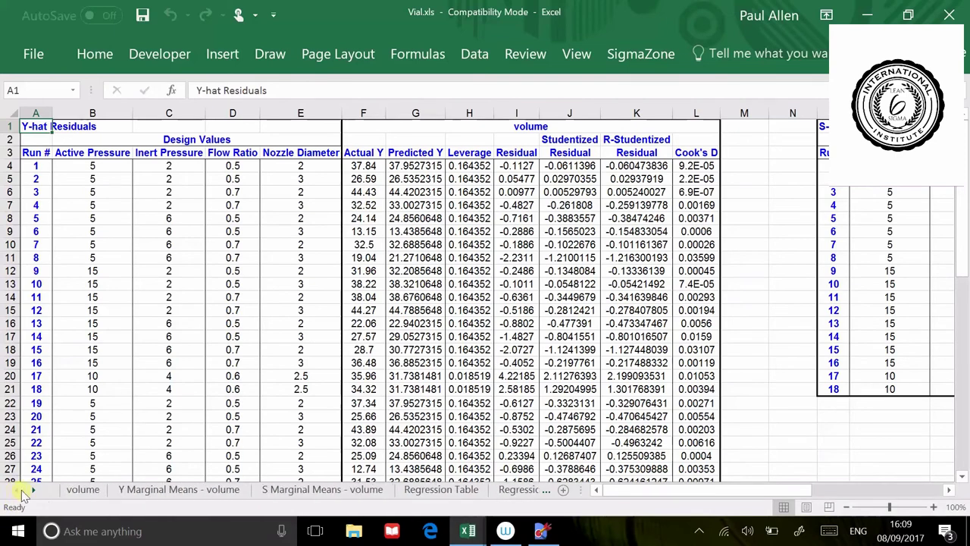
left_click(84, 489)
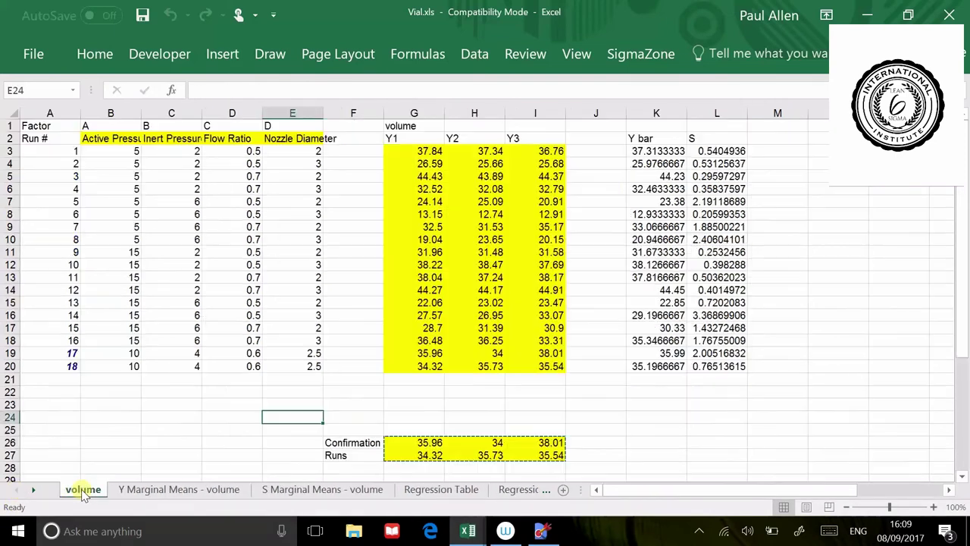
left_click(426, 151)
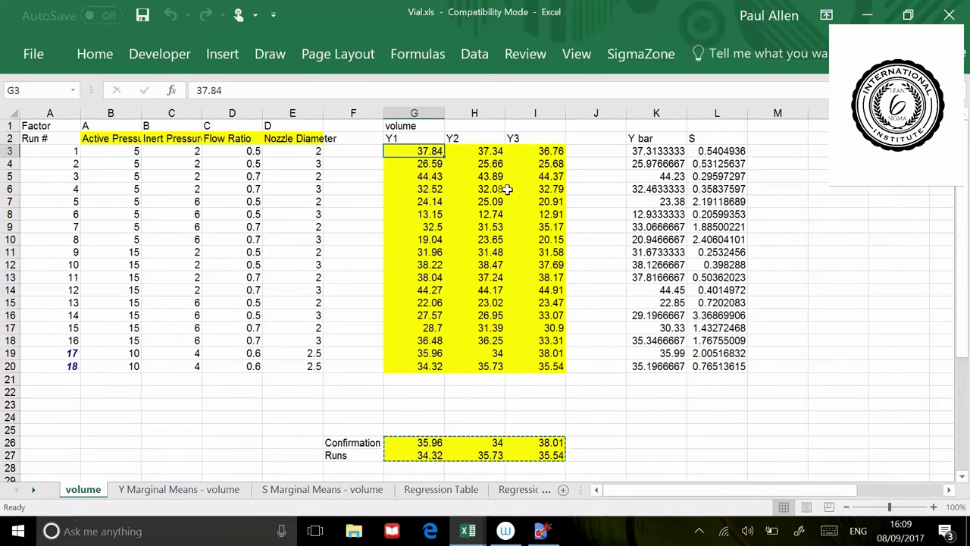
left_click(297, 151)
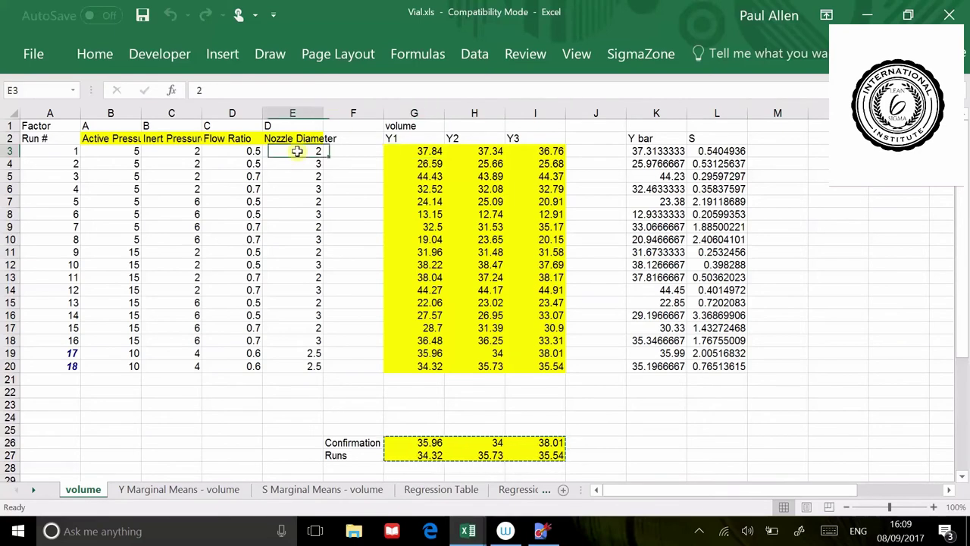
left_click(394, 152)
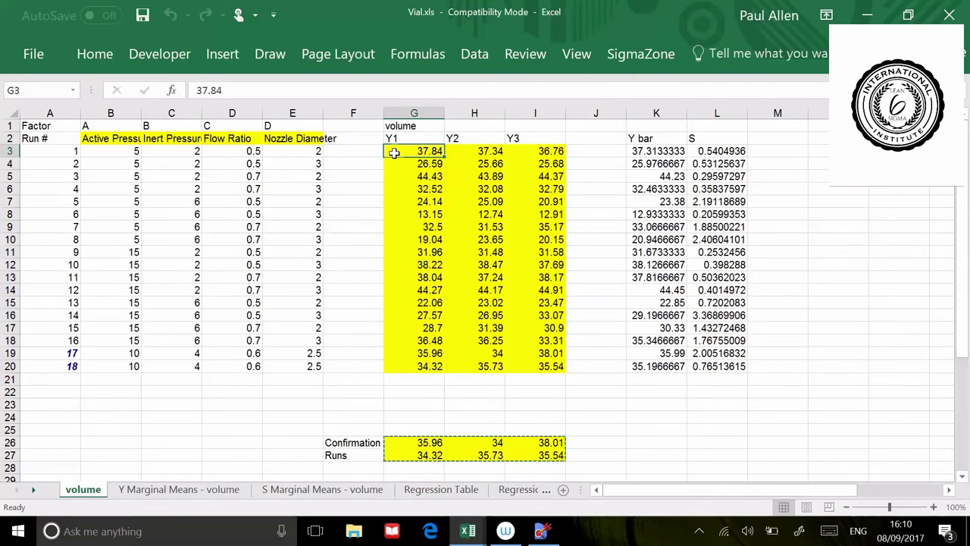
Start Residual Plots from SigmaZone > Residual Analysis and confirm the design sheet
left_click(618, 56)
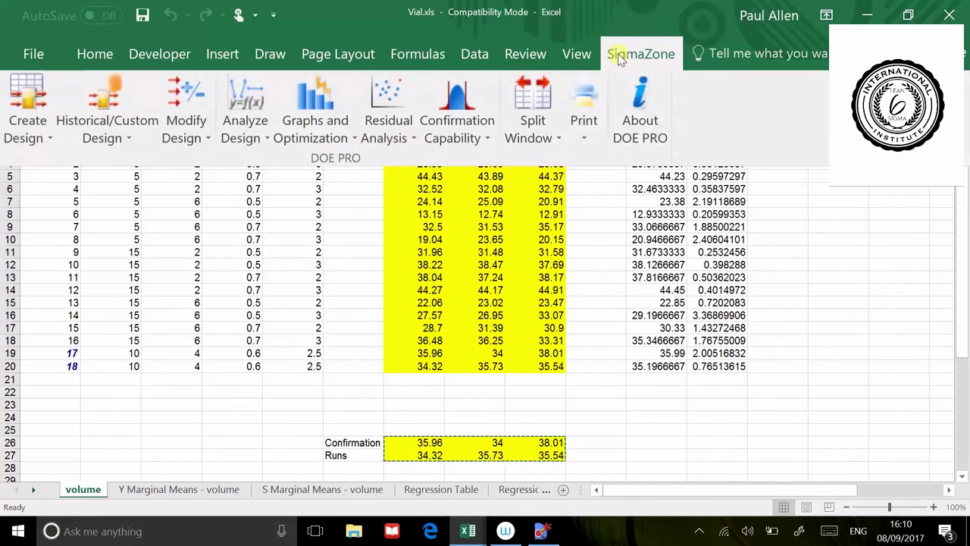
left_click(396, 135)
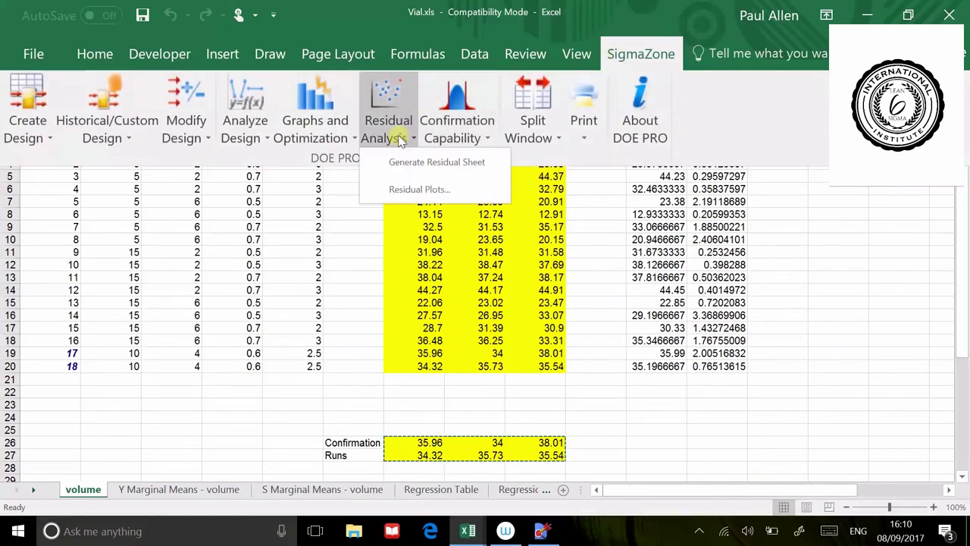
left_click(424, 189)
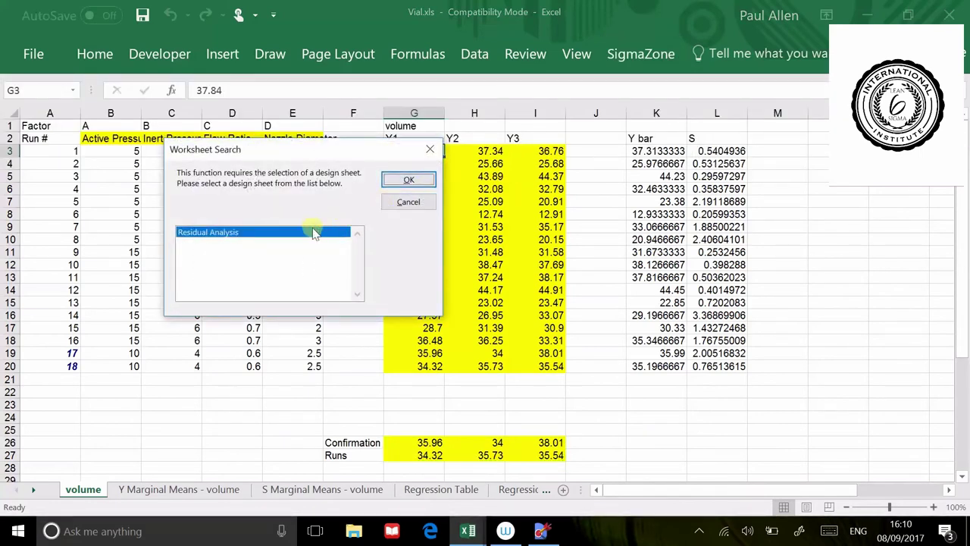
left_click(397, 185)
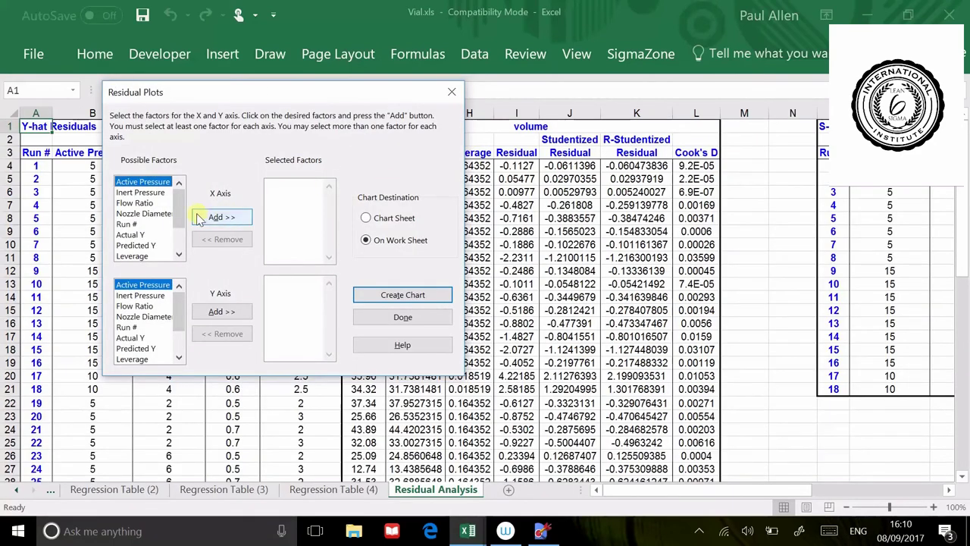
Plot Active Pressure on X against Residual on Y and create the chart
left_click(131, 183)
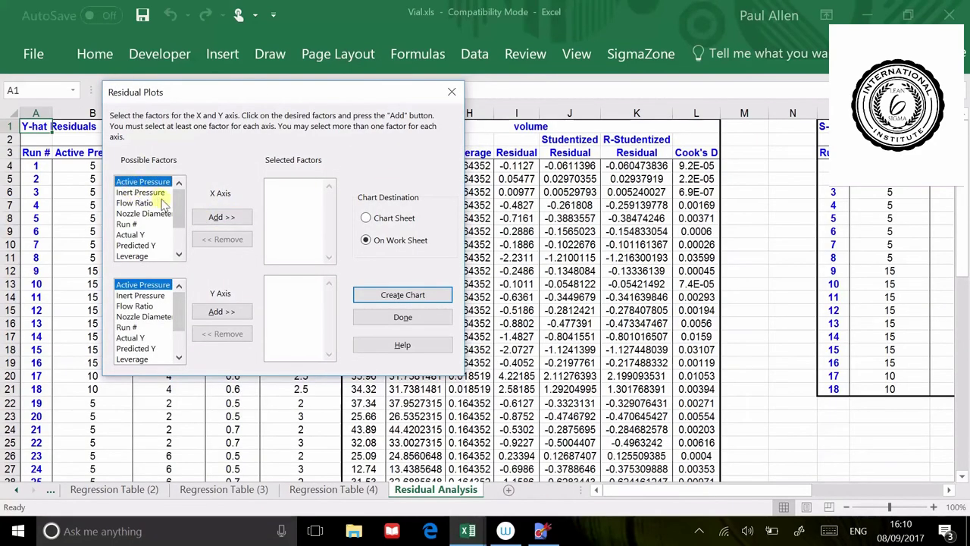
left_click(219, 218)
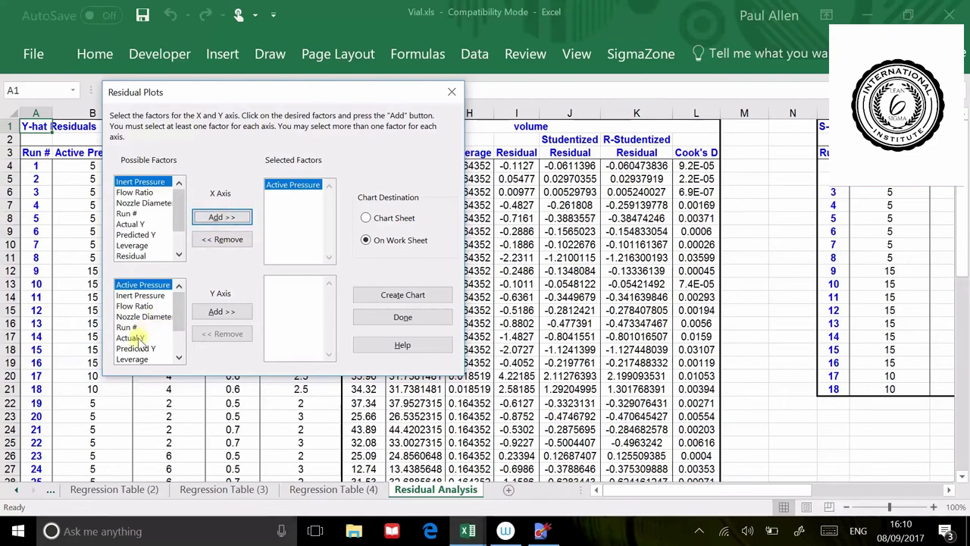
left_click(178, 359)
left_click(147, 361)
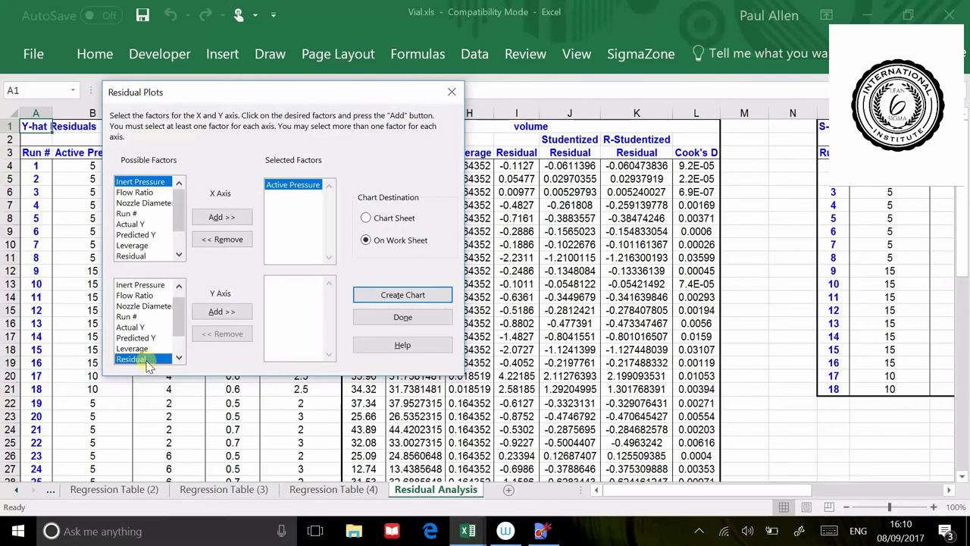
left_click(215, 315)
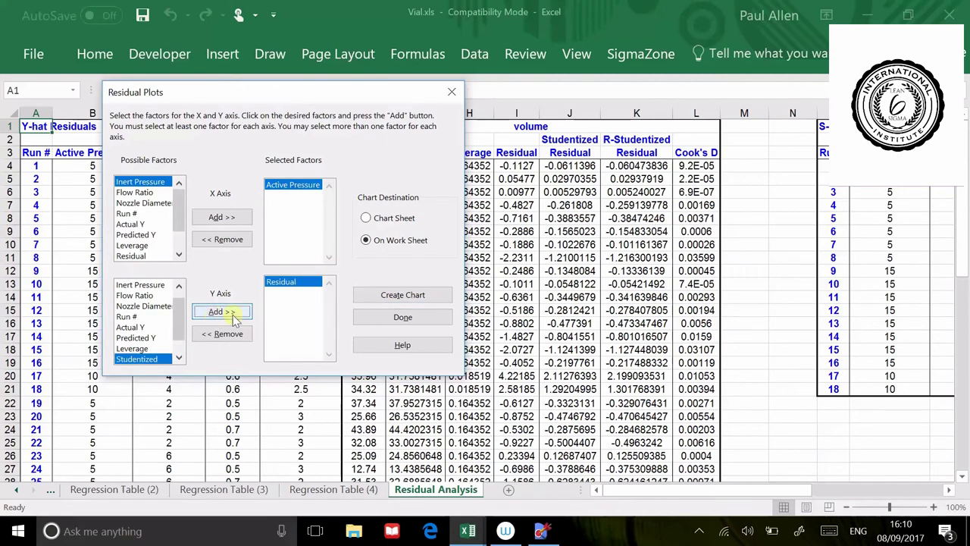
left_click(389, 297)
left_click(389, 317)
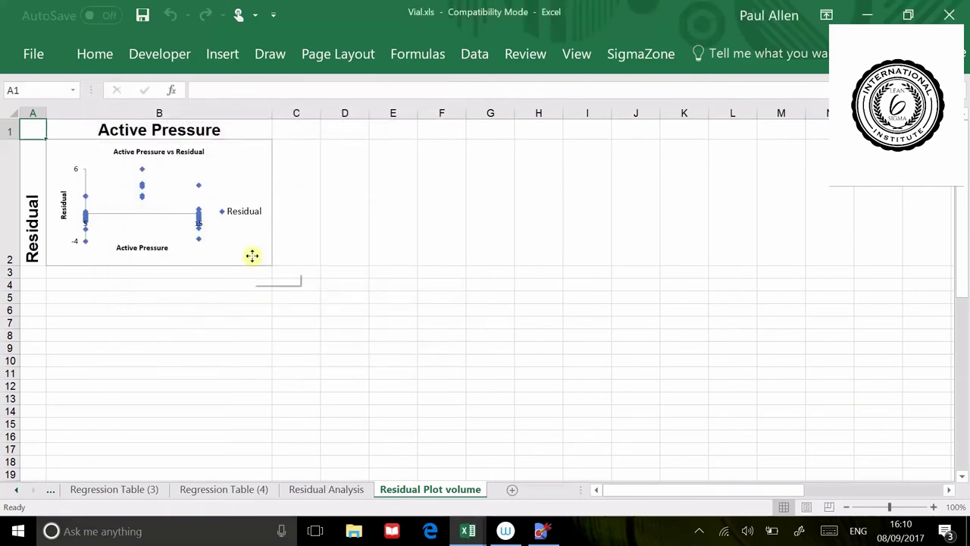
Zoom the residual chart sheet from 148% to 168%, then deselect the chart at G5
left_click(251, 256)
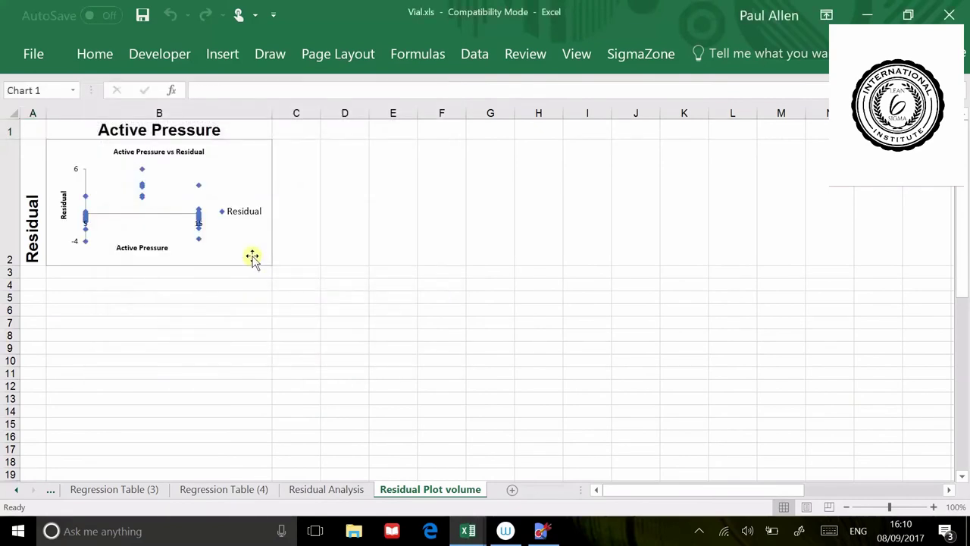
left_click(896, 507)
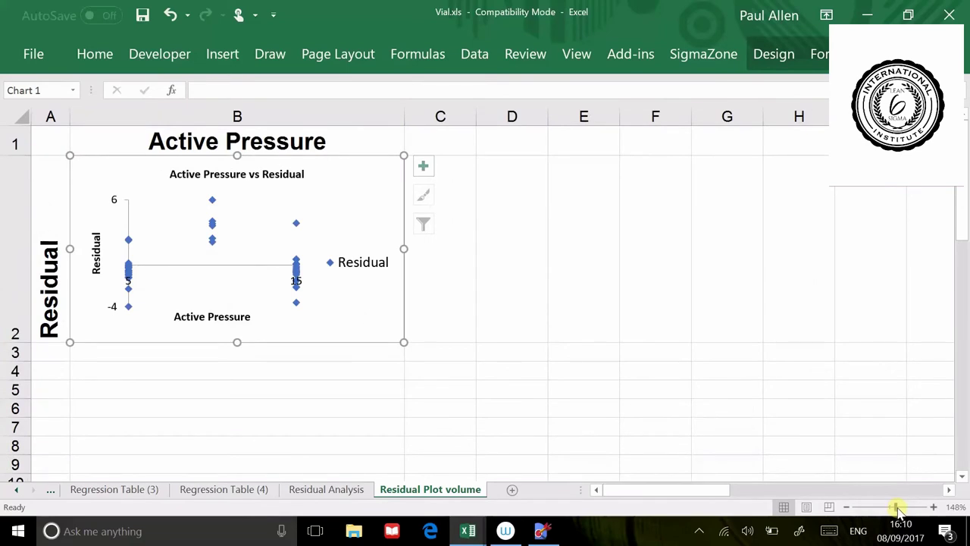
left_click(898, 507)
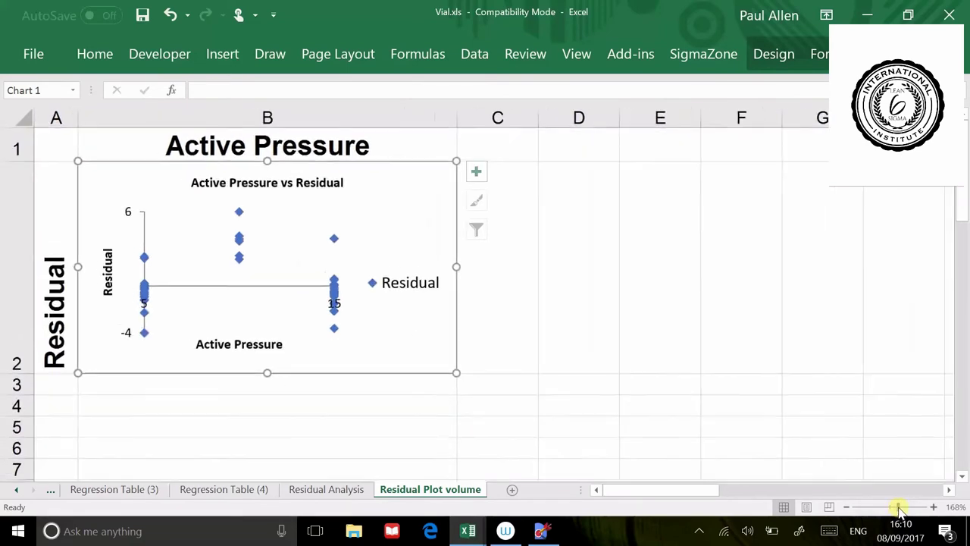
left_click(823, 431)
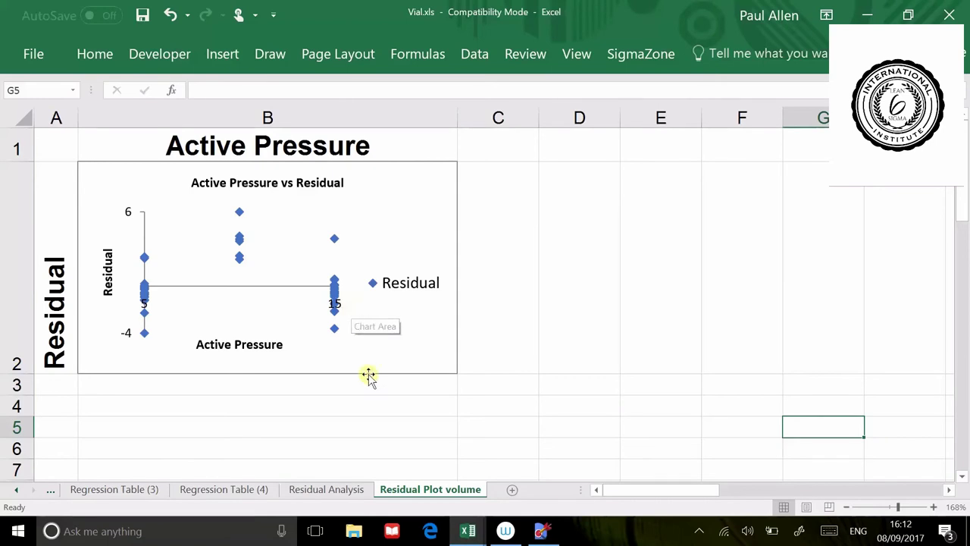
Bring VialCCD.xls forward and select its Y1–Y3 responses in G3:I20
mouse_move(467, 533)
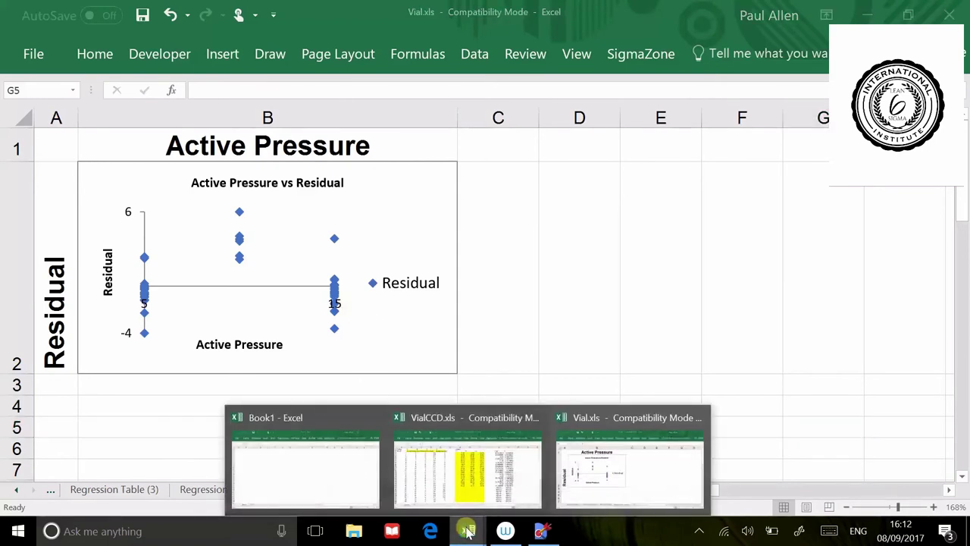
left_click(477, 501)
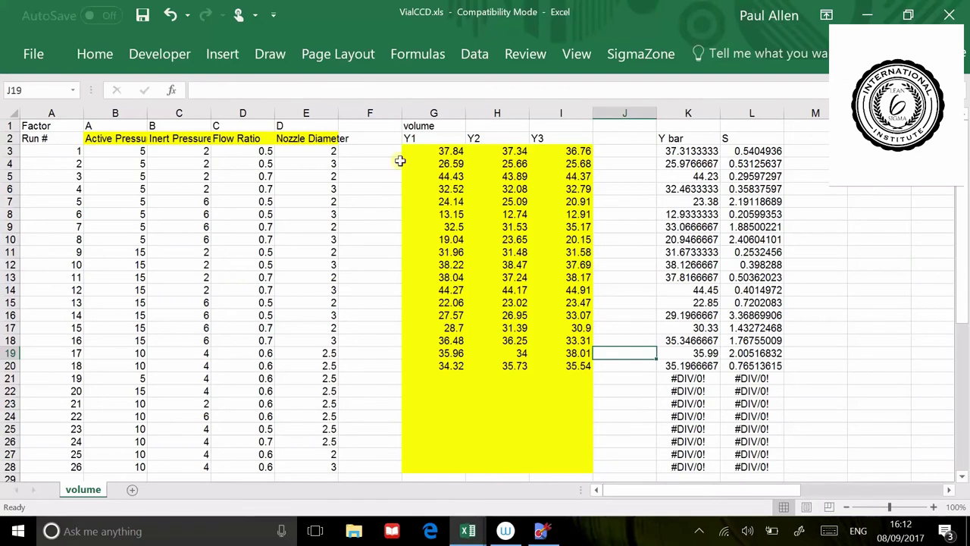
left_click_drag(421, 148, 581, 365)
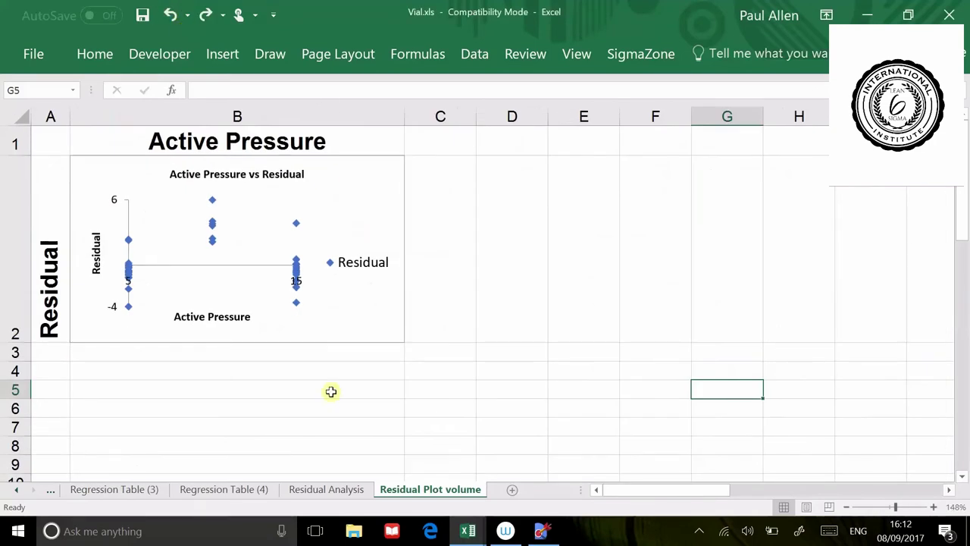
left_click(467, 532)
Clear the Y1–Y3 responses in G3:I20 of VialCCD.xls as a trial
left_click(467, 466)
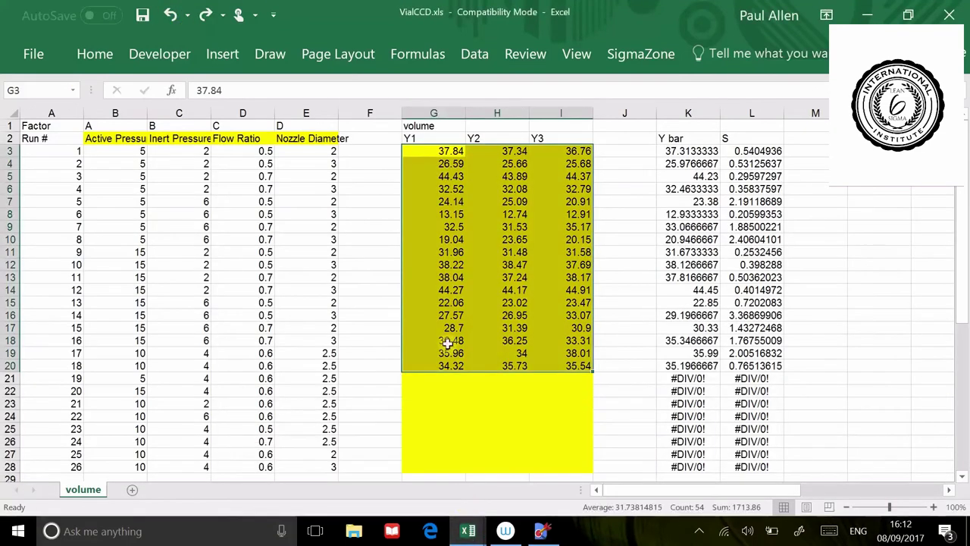
key("Delete")
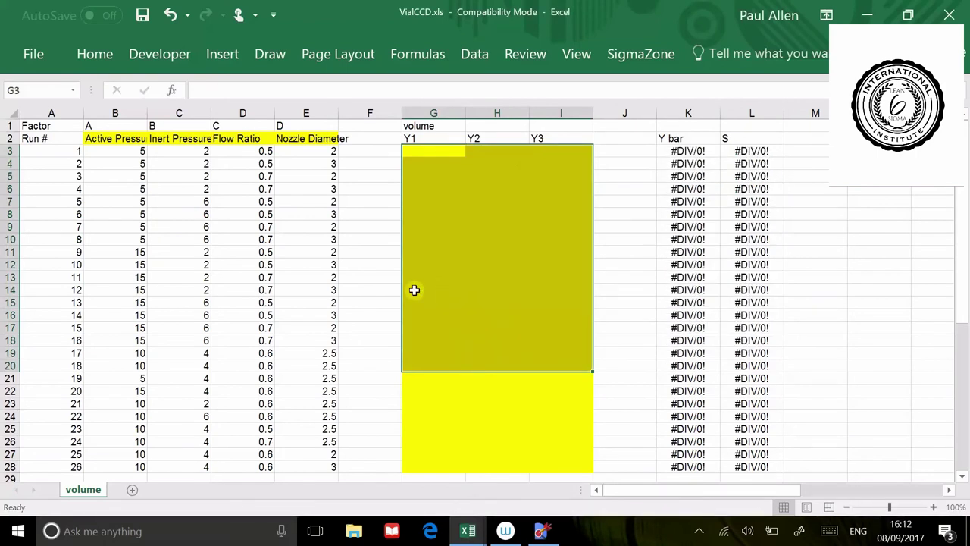
left_click(392, 292)
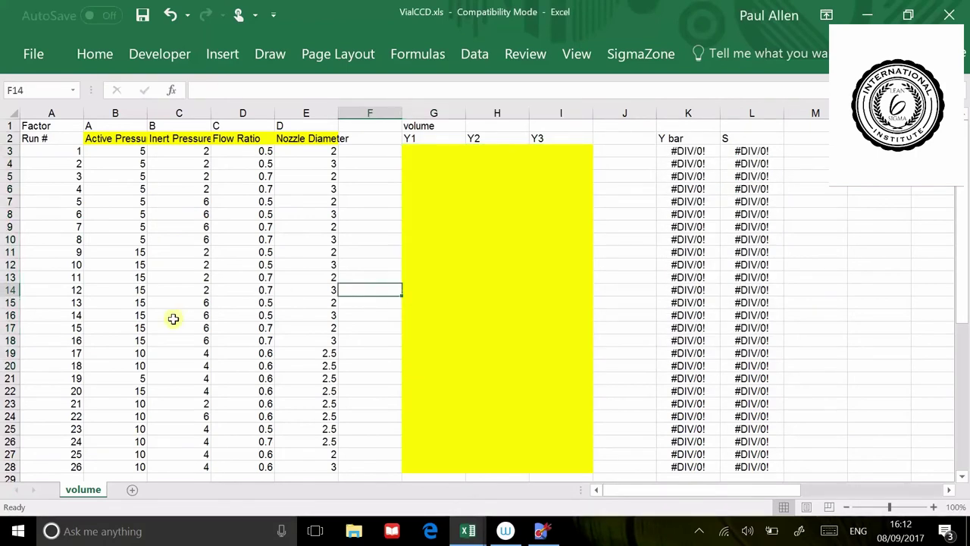
Select factor ranges B3:E18 and B19:D20, then undo to restore the responses
left_click_drag(122, 150, 327, 338)
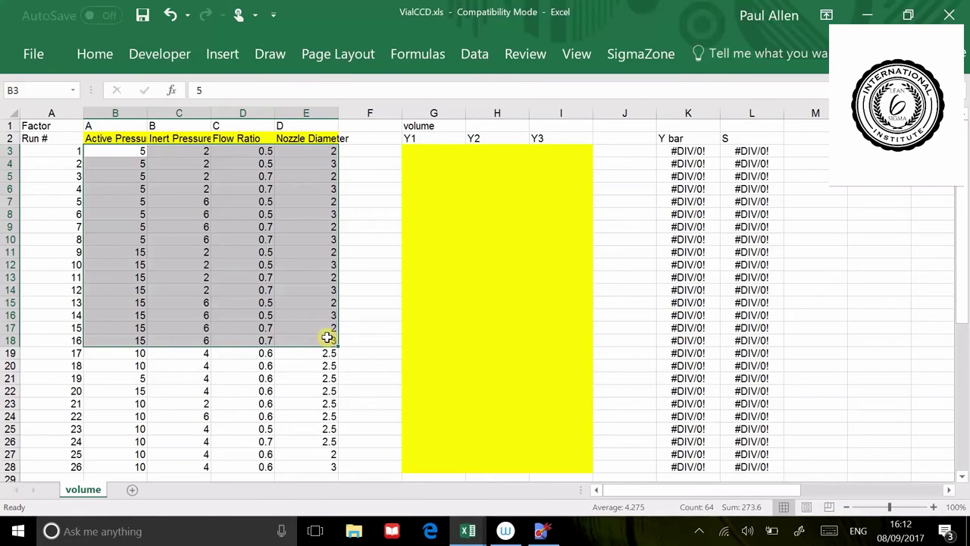
left_click_drag(117, 353, 302, 368)
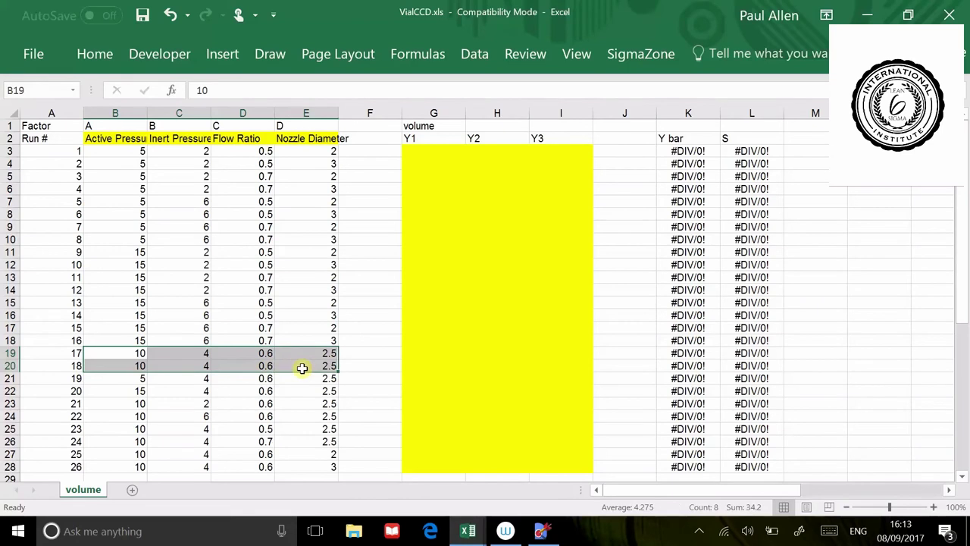
left_click(170, 17)
left_click(482, 421)
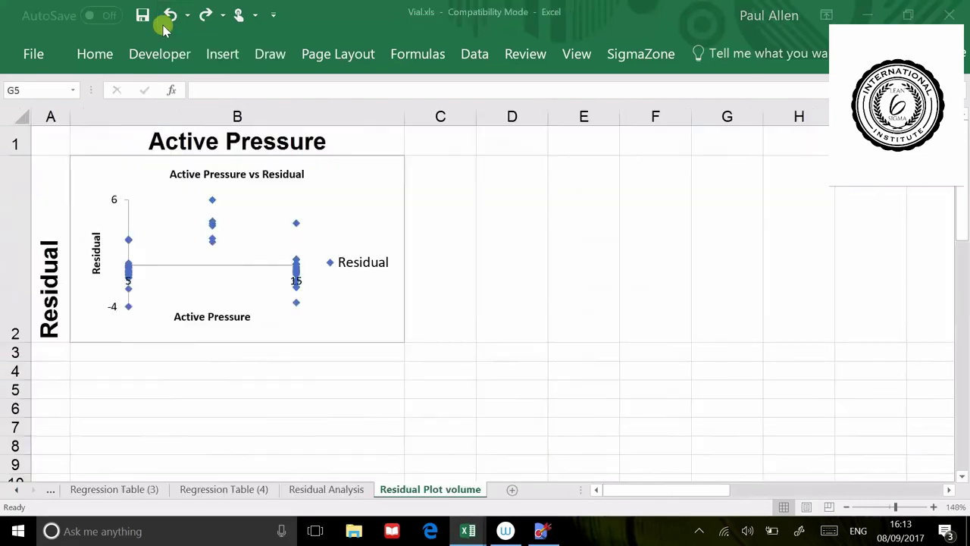
Restore the residual plot window, then close VialCCD.xls without saving
left_click(169, 16)
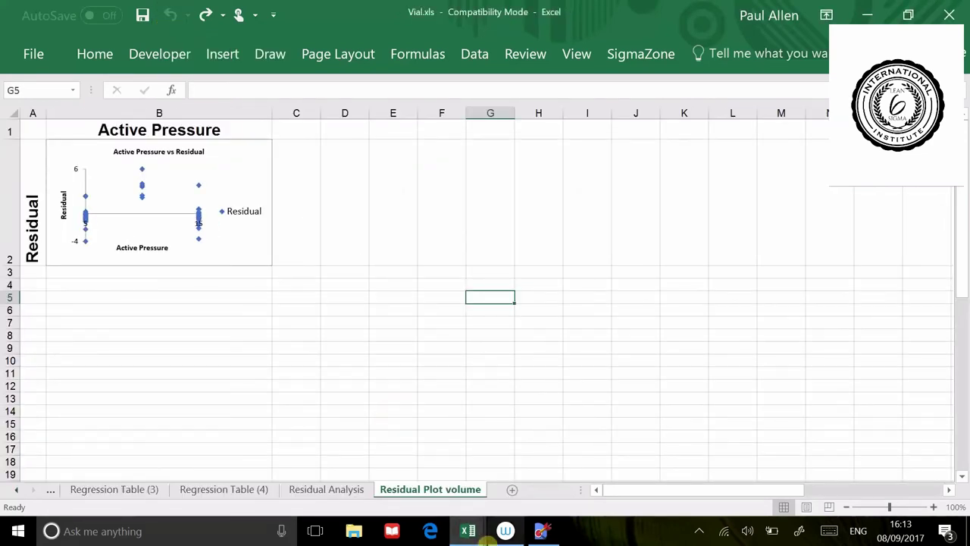
left_click(471, 533)
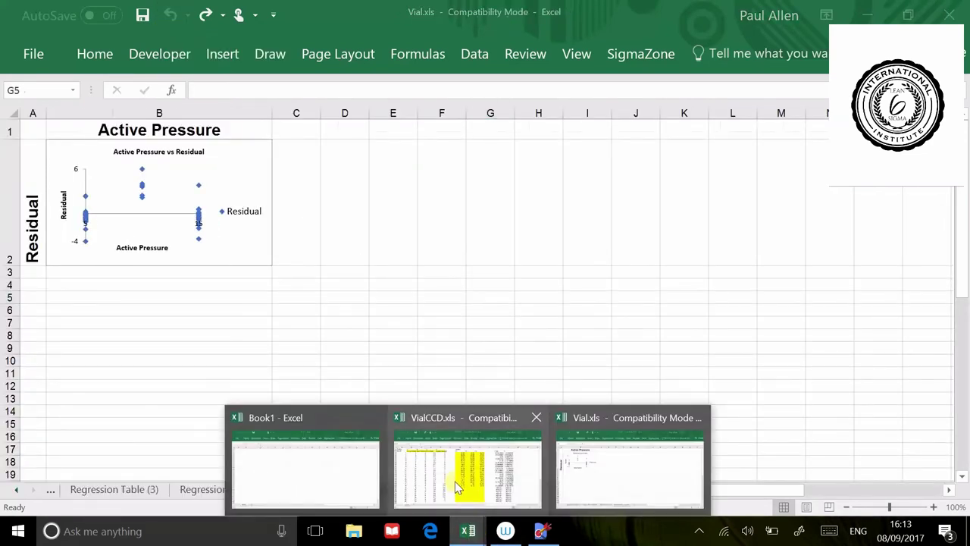
left_click(455, 481)
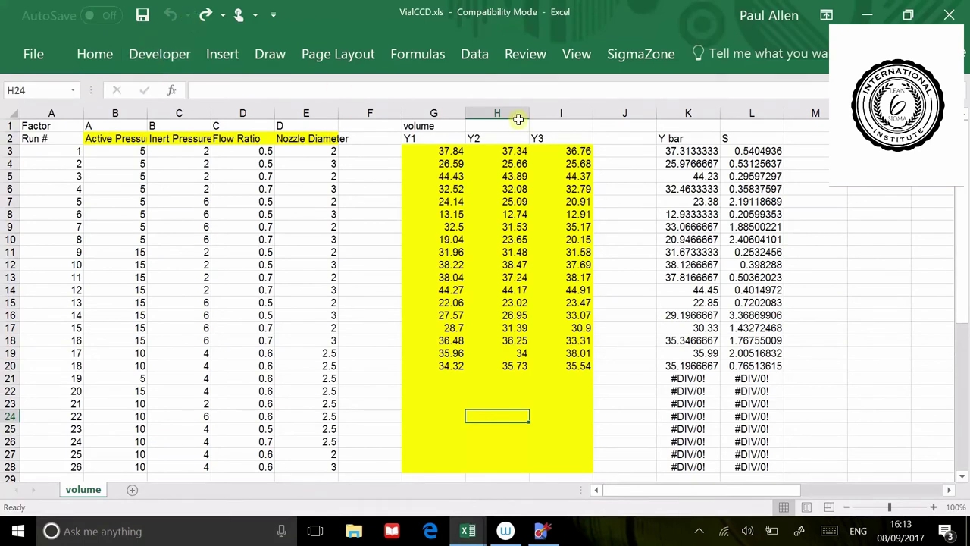
left_click(949, 17)
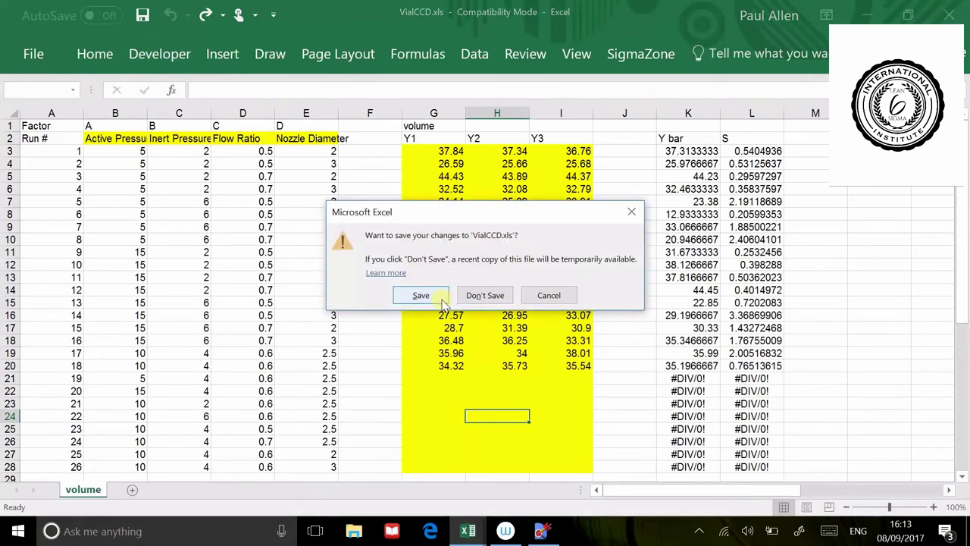
left_click(463, 296)
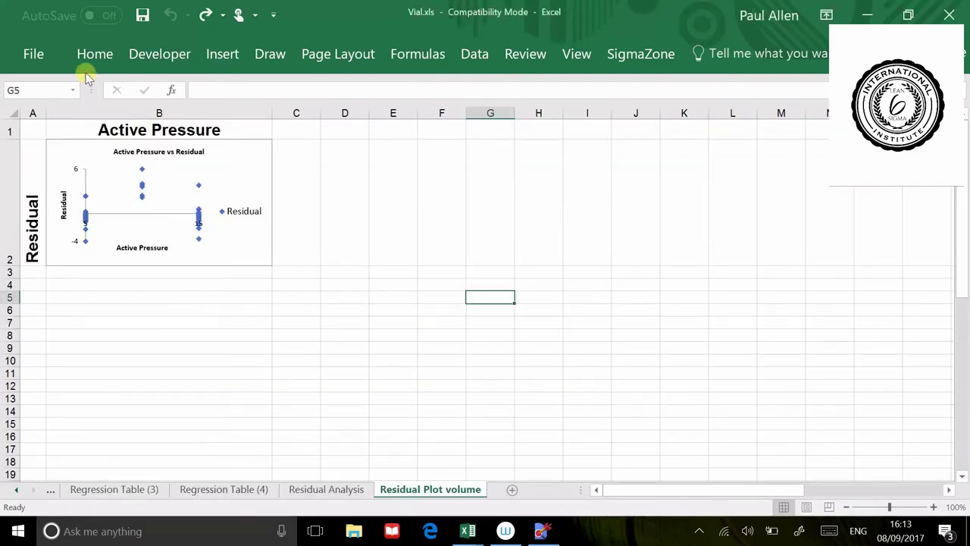
Reopen VialCCD.xls from File > Open > Recent and bring its window forward
left_click(41, 57)
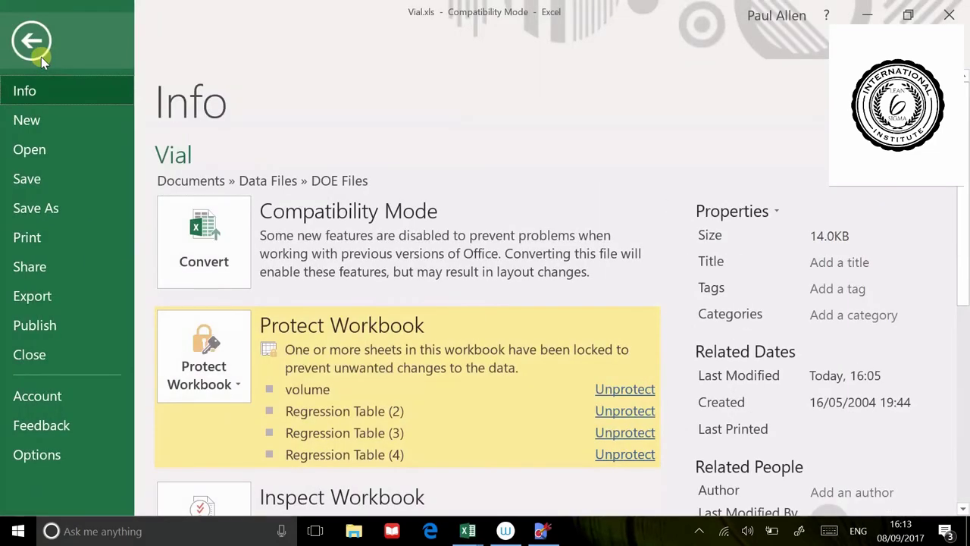
left_click(45, 151)
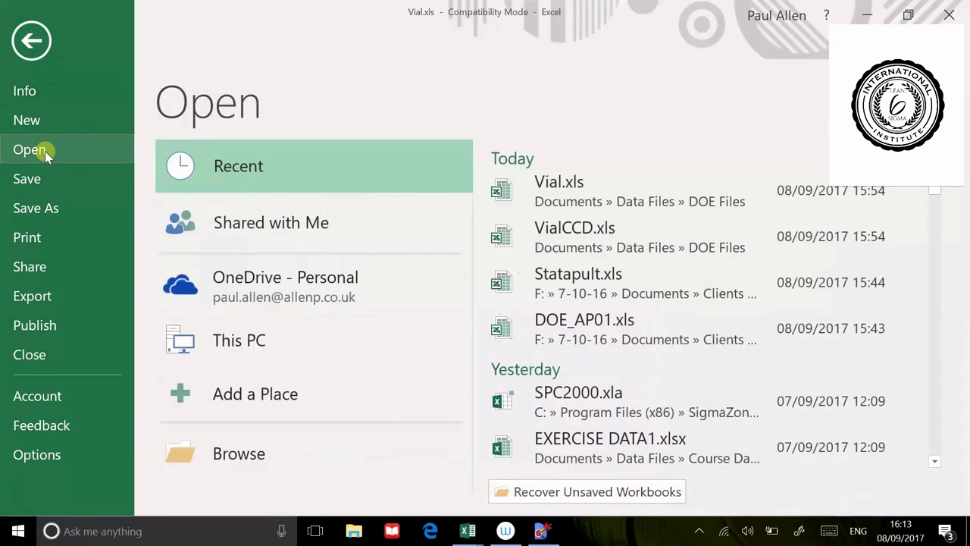
left_click(590, 240)
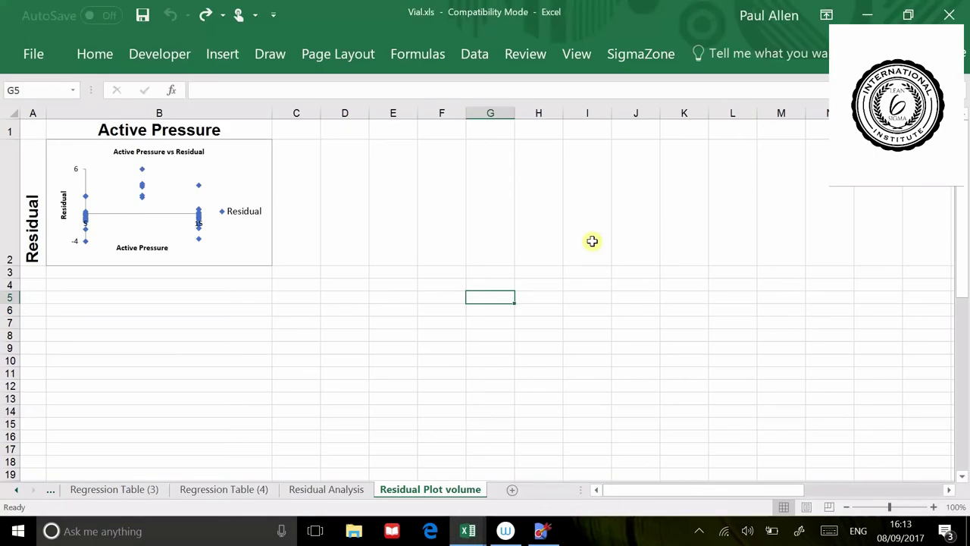
left_click(471, 534)
left_click(569, 485)
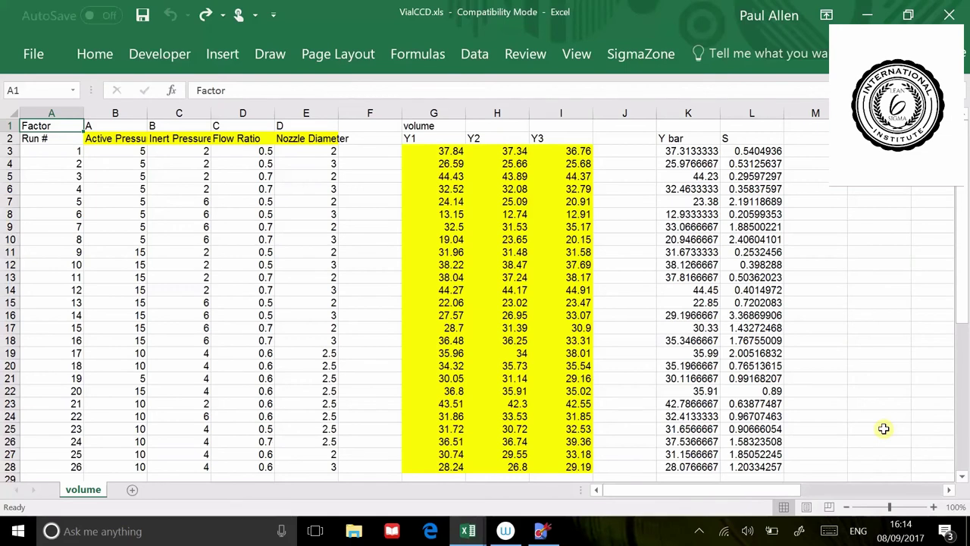
left_click(650, 57)
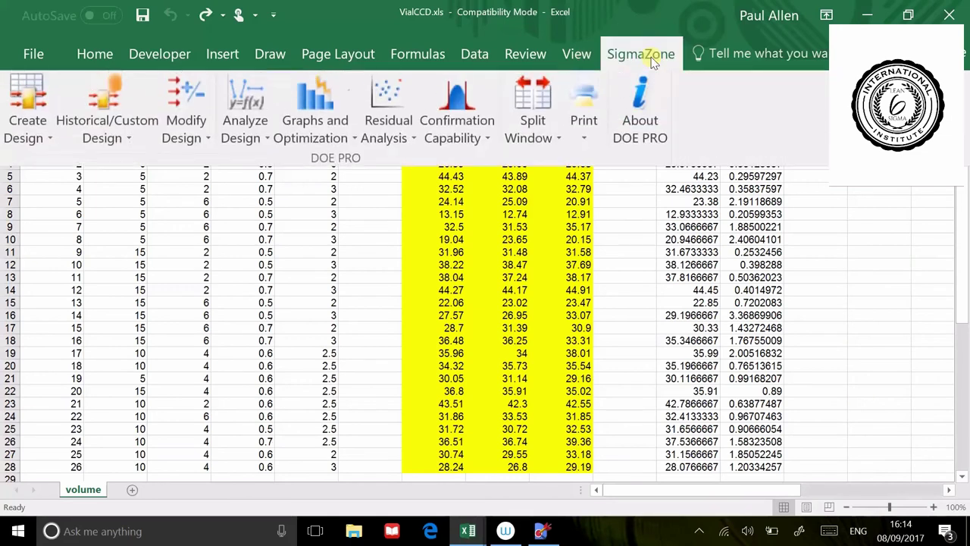
left_click(25, 132)
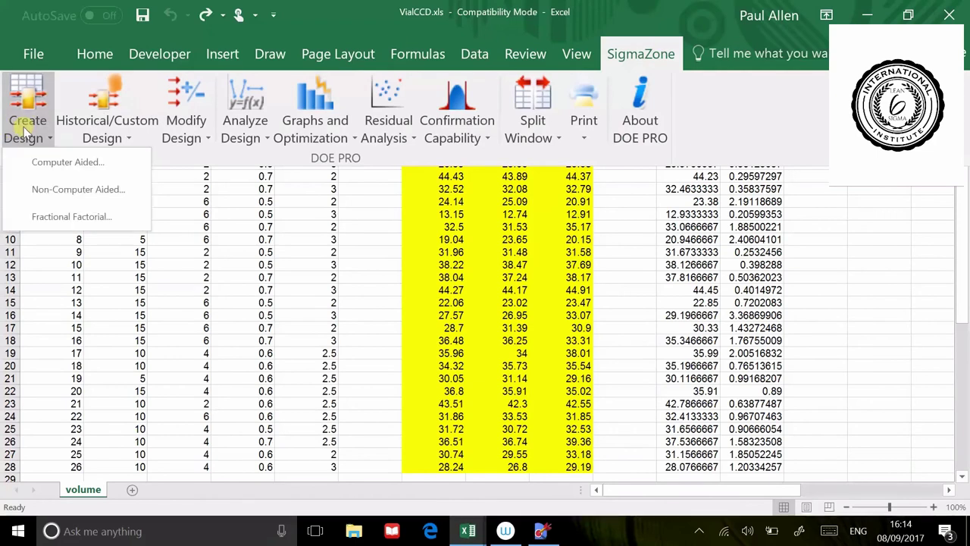
left_click(67, 162)
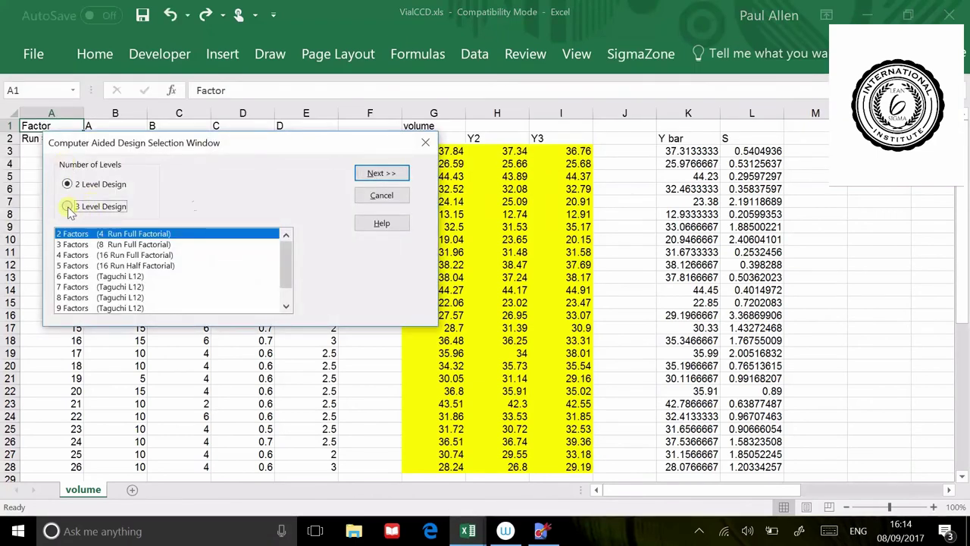
left_click(68, 206)
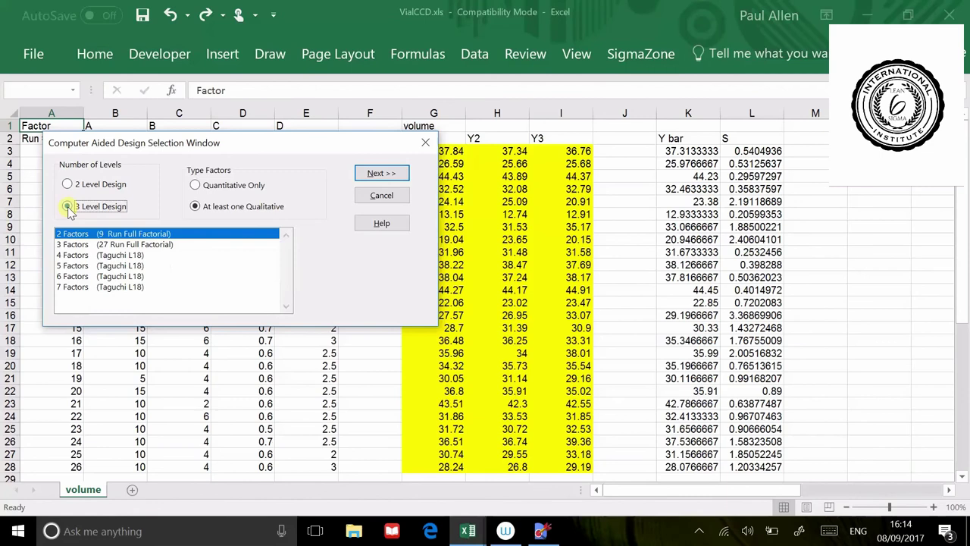
left_click(194, 185)
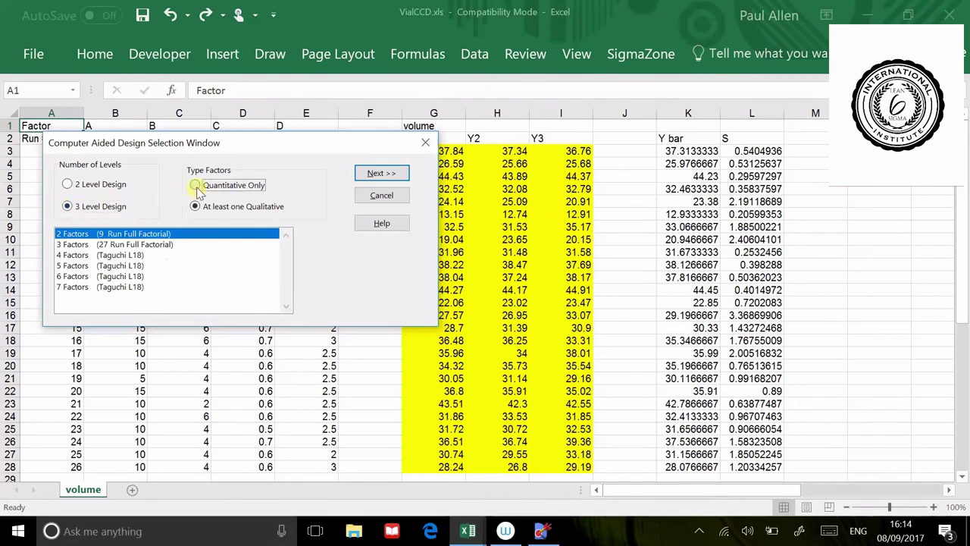
left_click(77, 256)
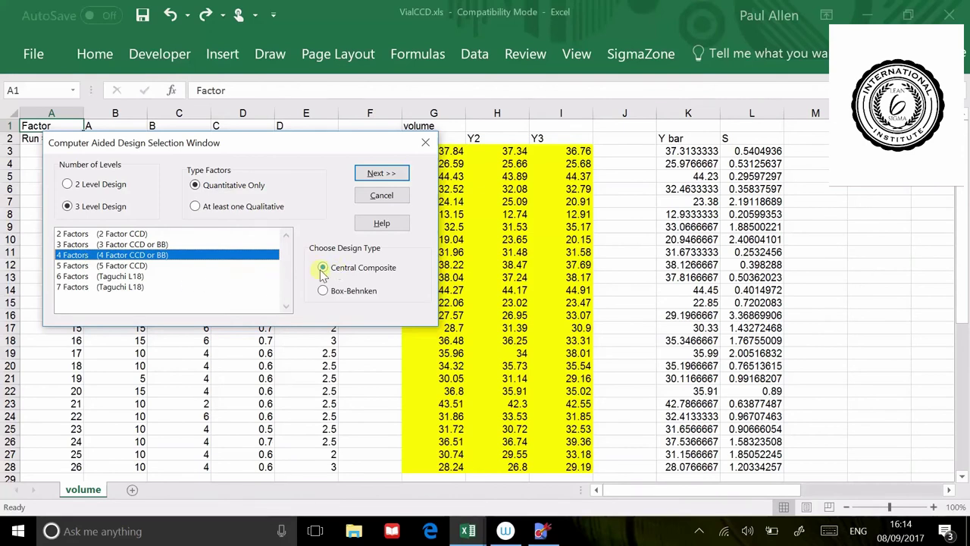
left_click(382, 196)
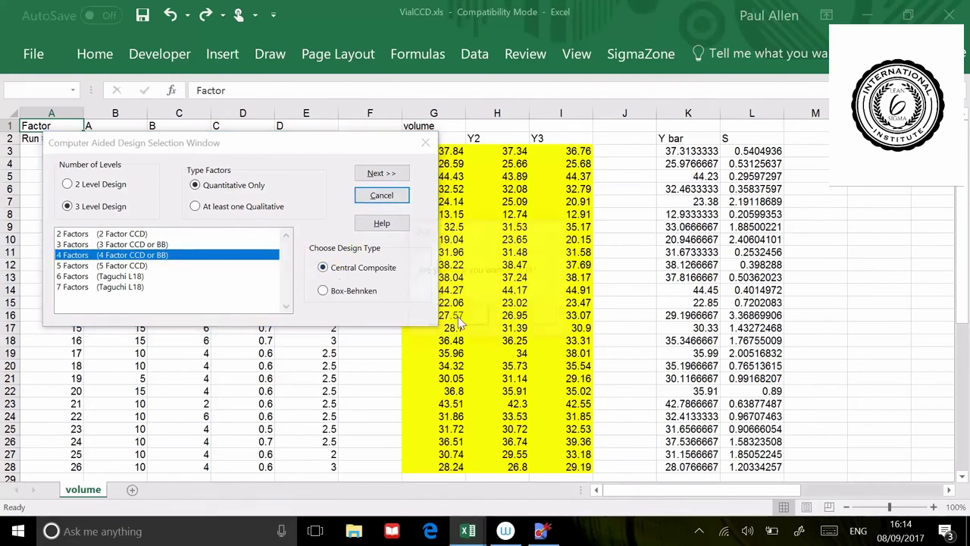
left_click(459, 319)
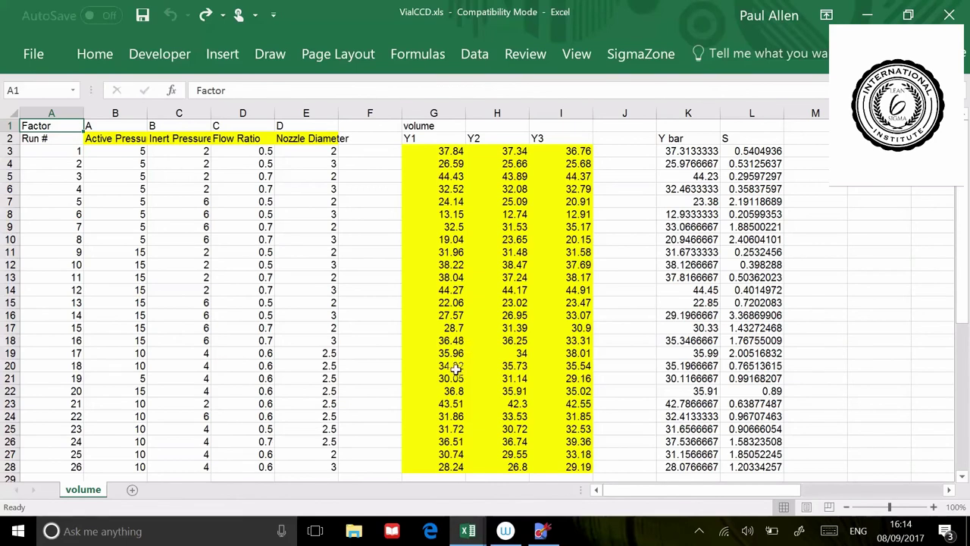
After checking the runs 19–26 responses, create Marginal Means plots for both Y-hat and S-hat
left_click_drag(426, 380, 559, 461)
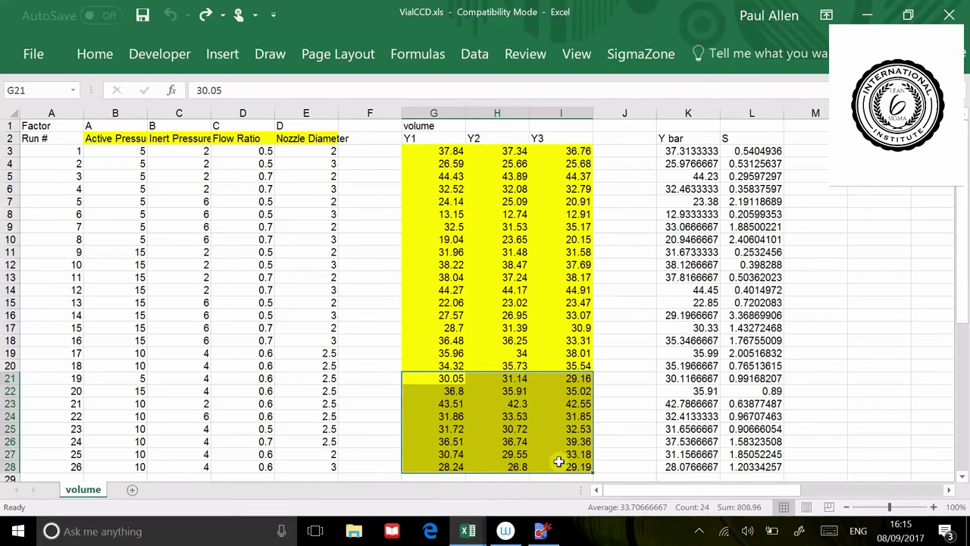
left_click(371, 376)
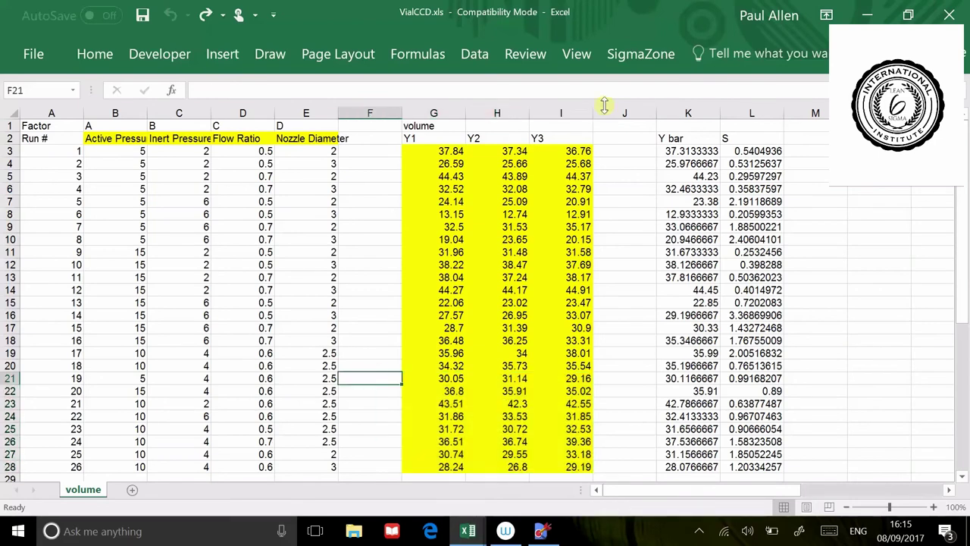
left_click(626, 59)
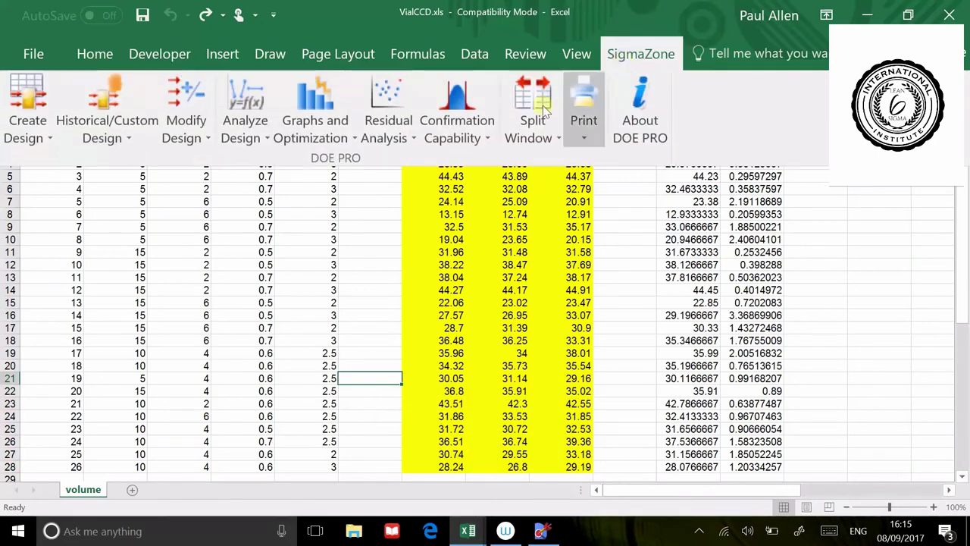
left_click(258, 134)
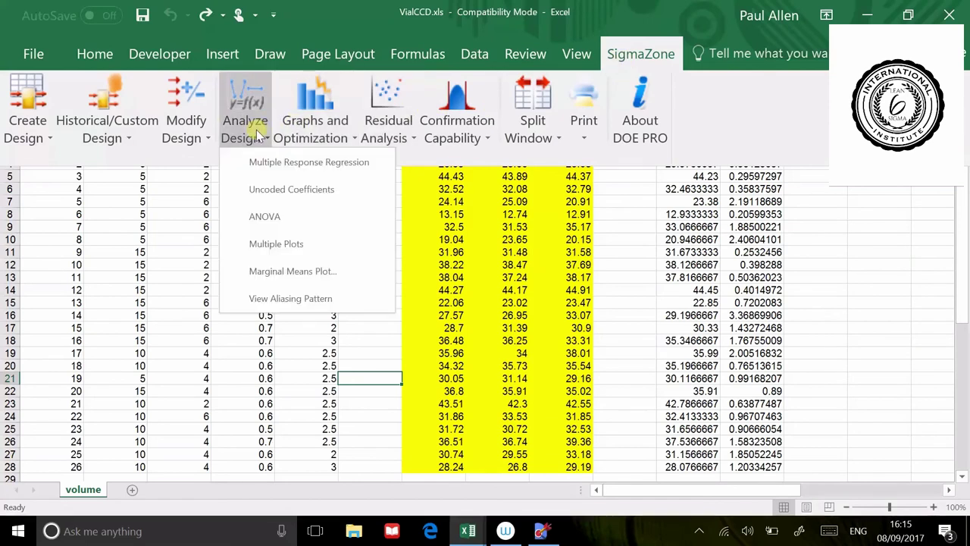
left_click(286, 270)
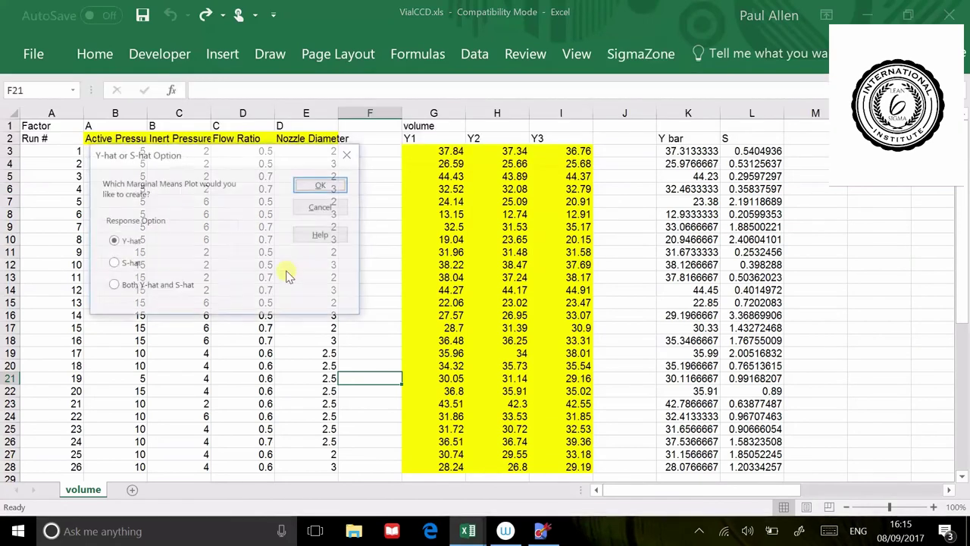
left_click(161, 291)
left_click(309, 188)
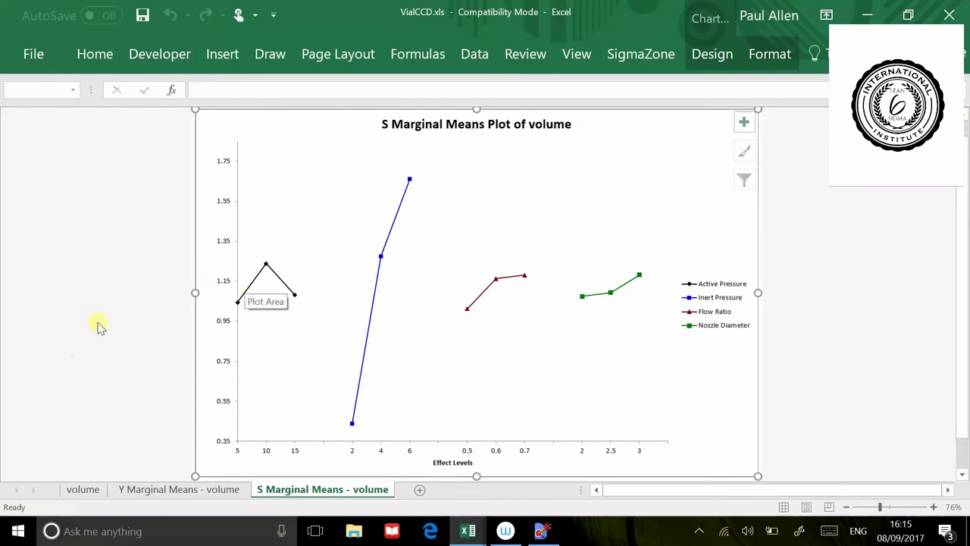
left_click(169, 491)
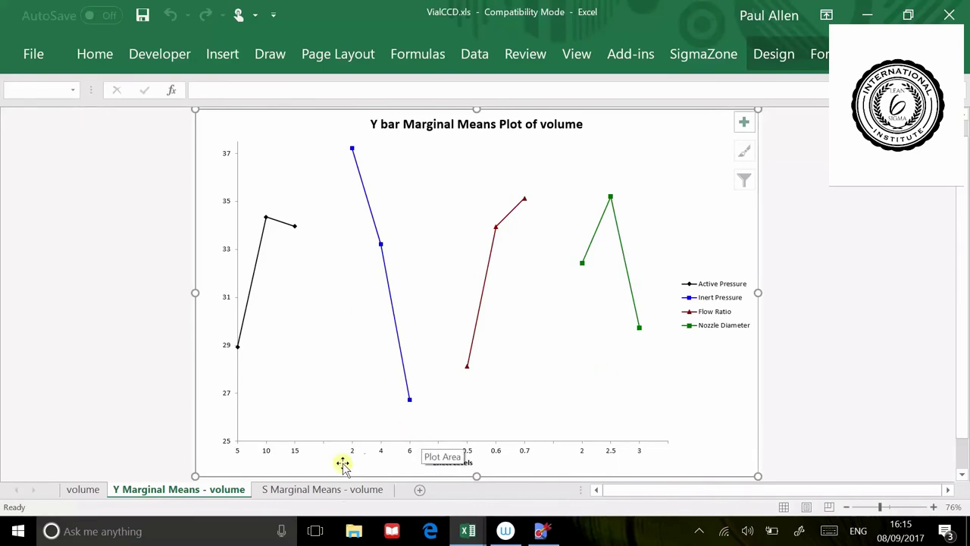
left_click(342, 490)
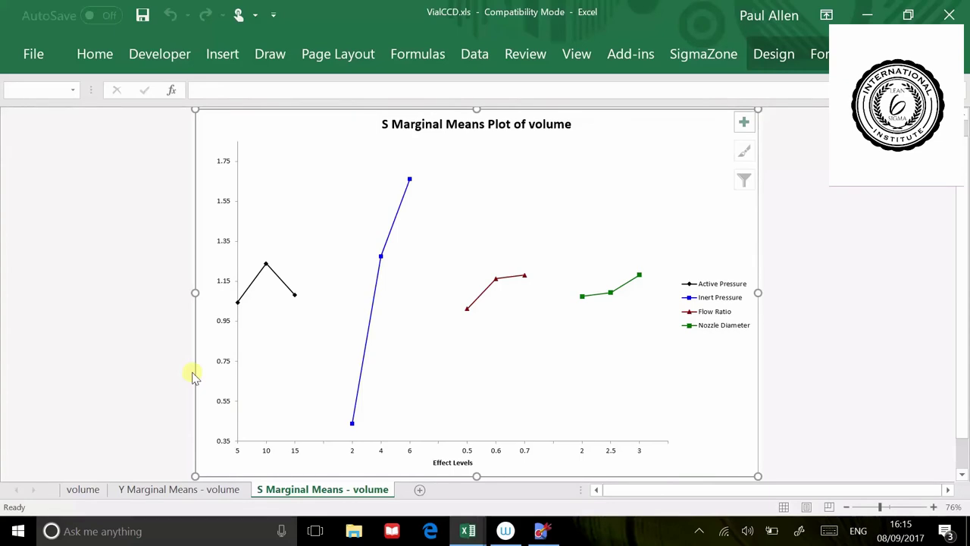
Run Multiple Response Regression on the VialCCD design
left_click(689, 62)
left_click(245, 121)
left_click(286, 161)
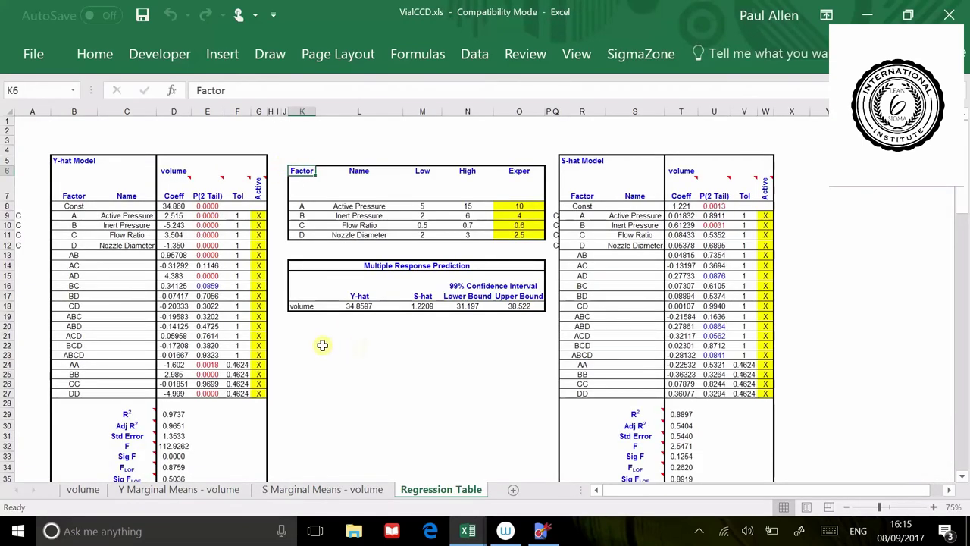
Remove Y-hat Active marks for terms BD–ABCD and CC, then rerun the regression
left_click_drag(258, 296, 258, 351)
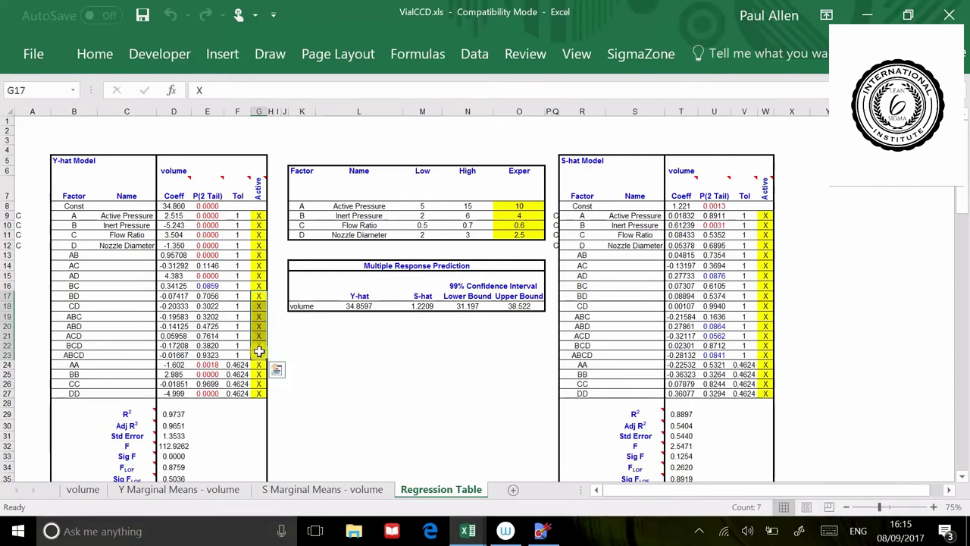
key("Delete")
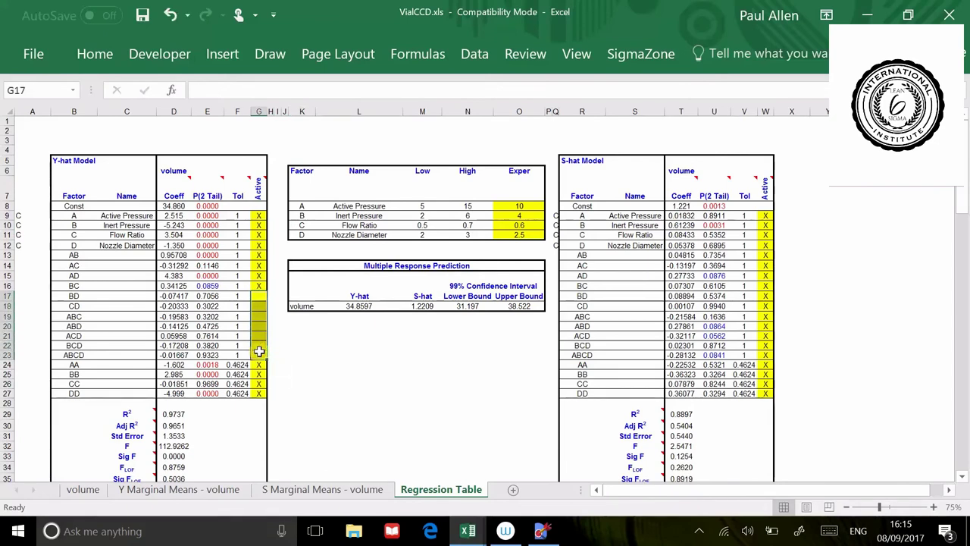
left_click(259, 392)
left_click(261, 383)
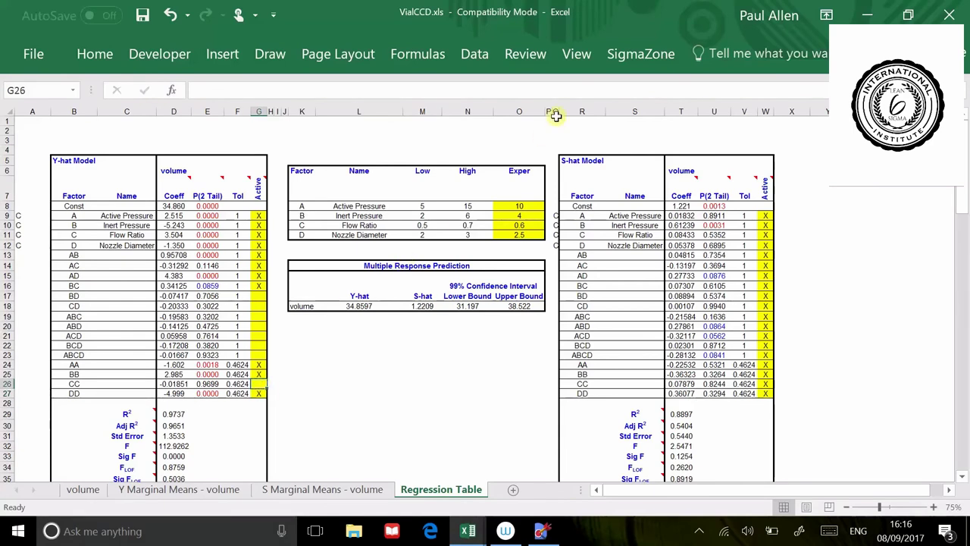
left_click(624, 57)
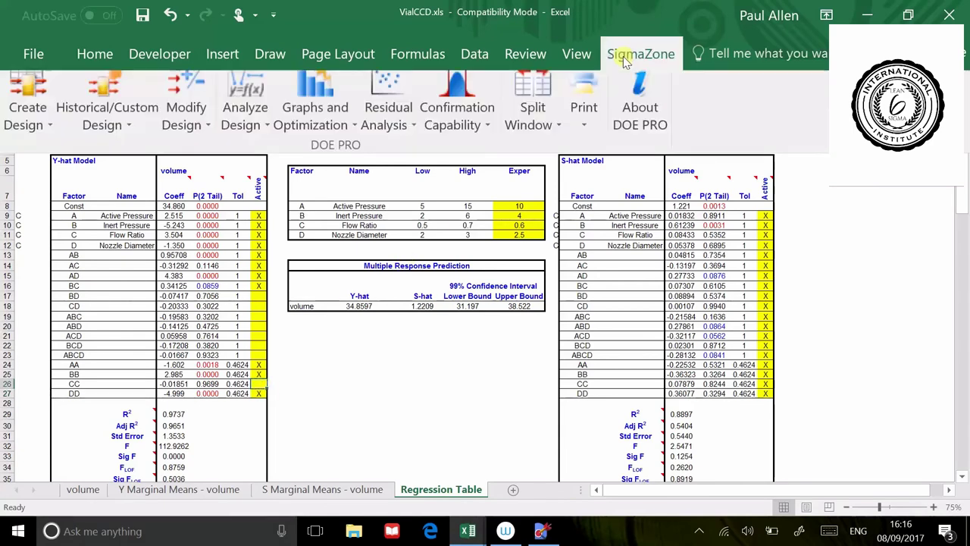
left_click(254, 130)
left_click(275, 159)
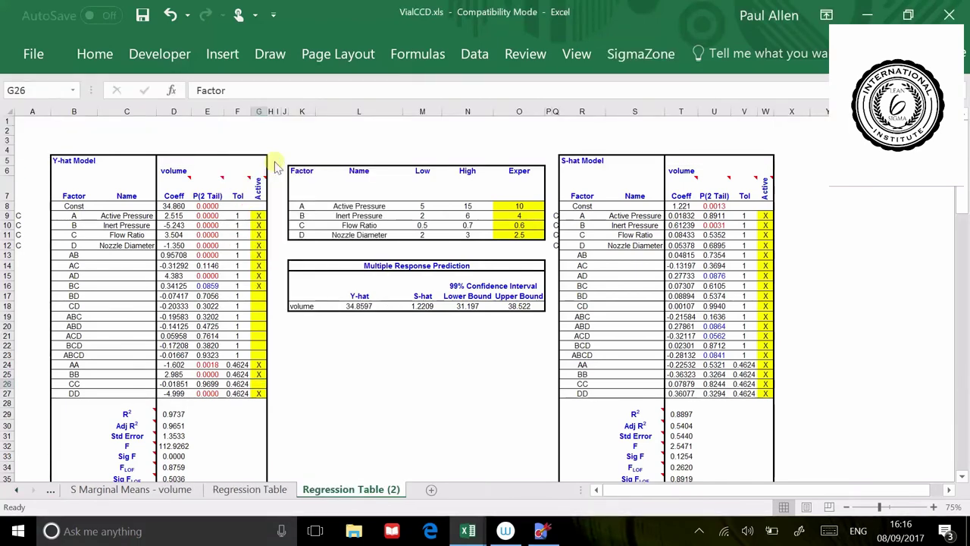
Drop the AC term from the Y-hat model and rerun the regression
left_click(257, 264)
key("Delete")
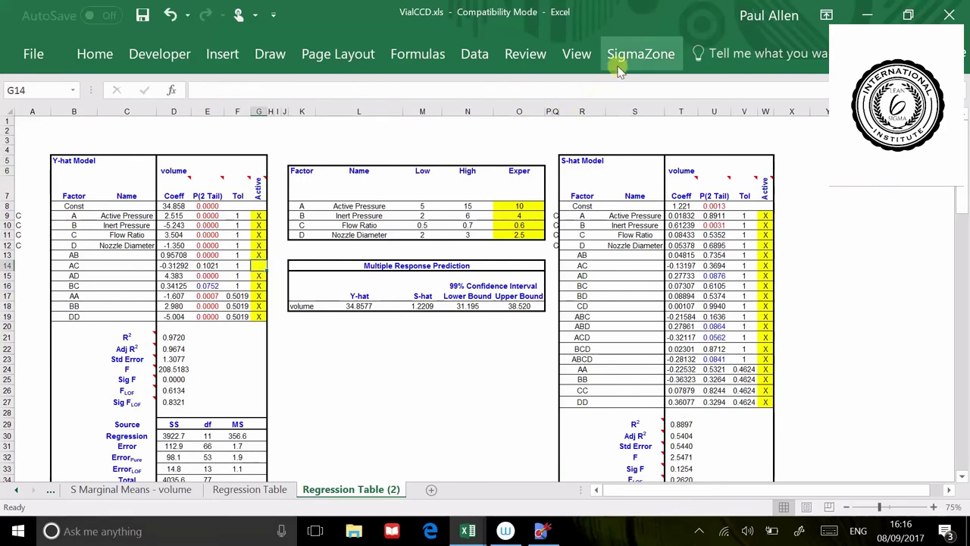
left_click(620, 56)
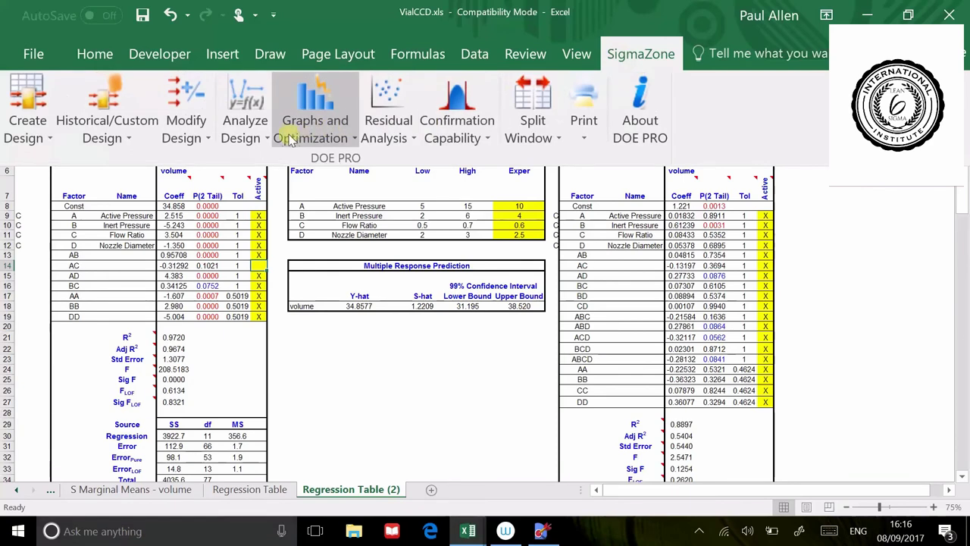
left_click(255, 141)
left_click(272, 160)
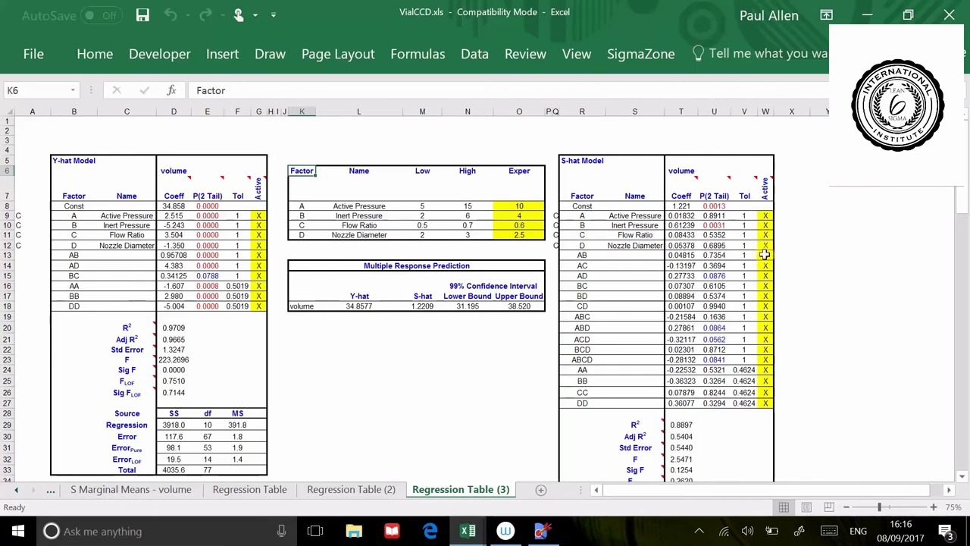
Remove S-hat terms AB, AC, BC–ABC and BCD, then rerun the regression
right_click(766, 256)
left_click_drag(765, 256, 766, 264)
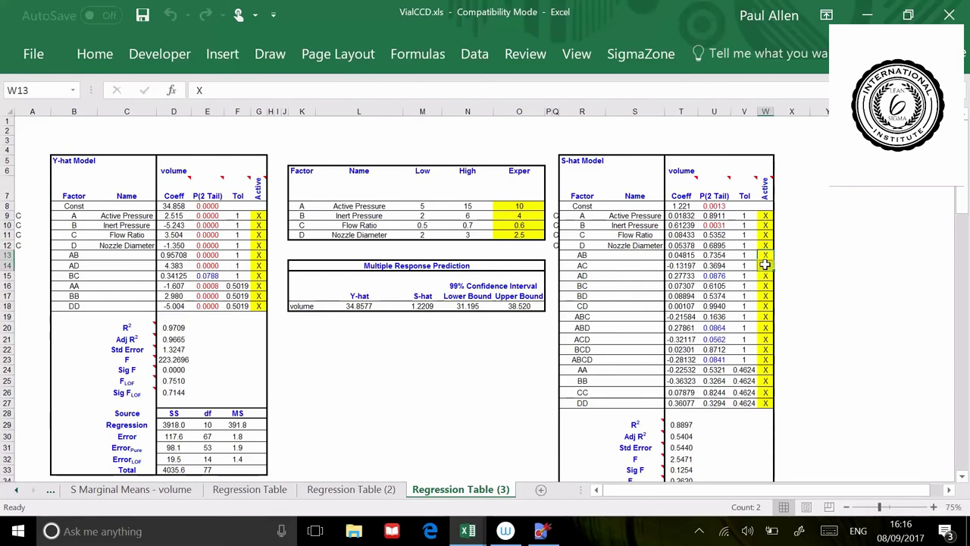
key("Delete")
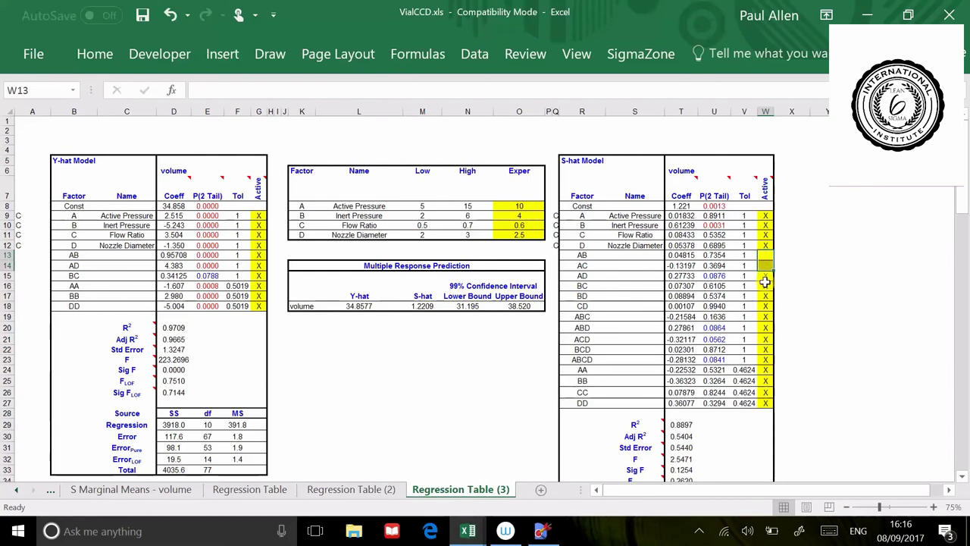
left_click_drag(766, 286, 765, 317)
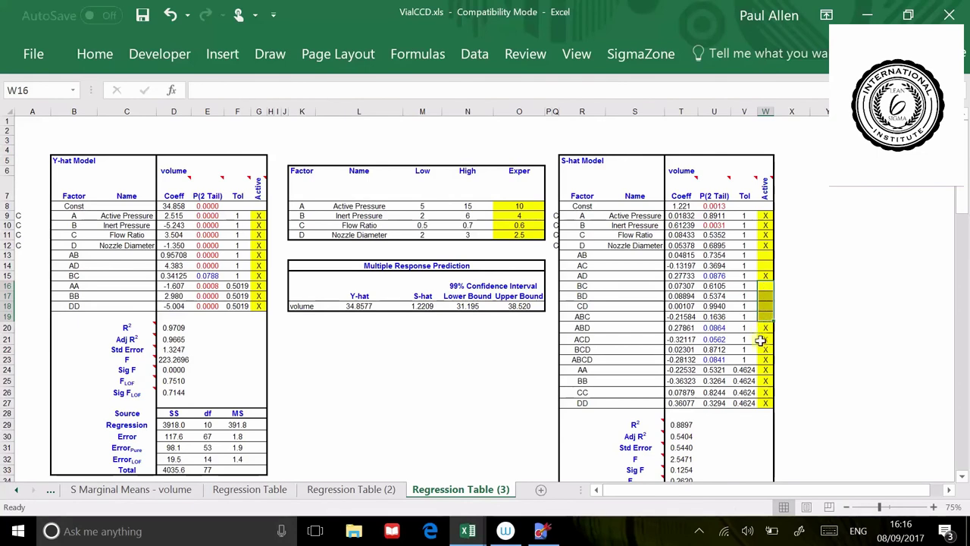
left_click(766, 350)
key("Delete")
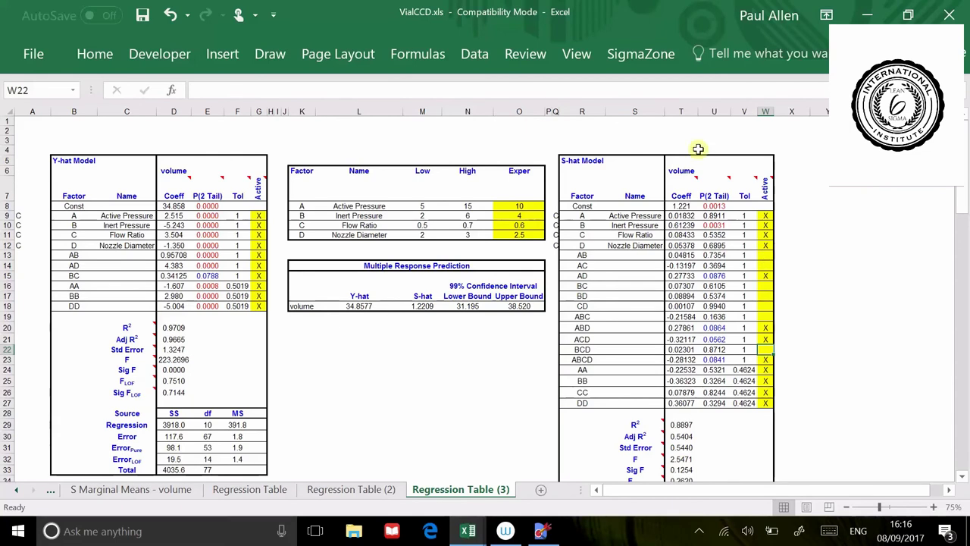
left_click(645, 58)
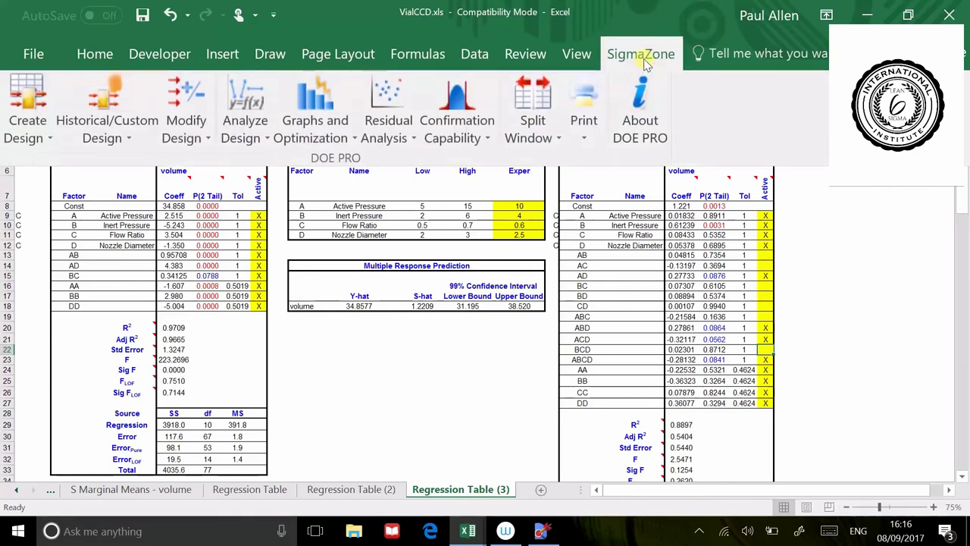
left_click(263, 135)
left_click(298, 160)
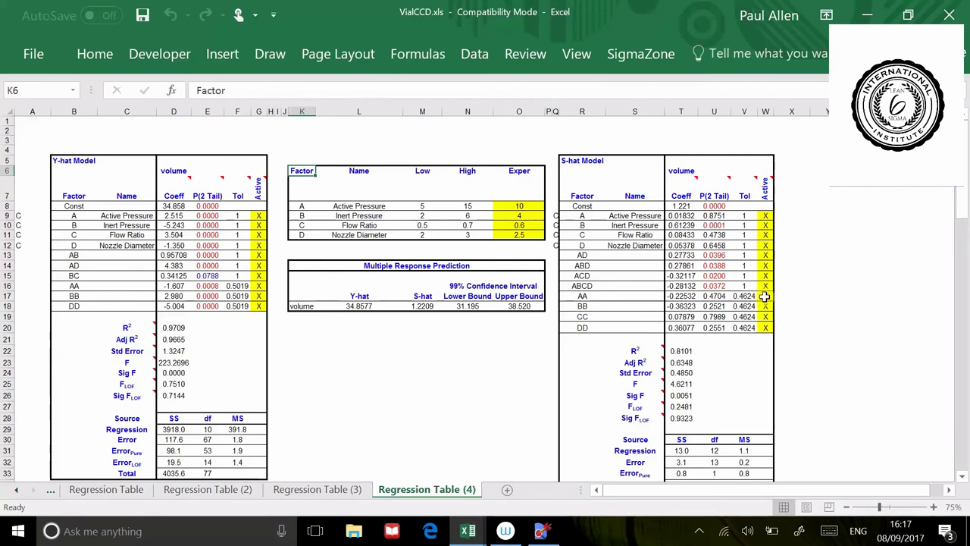
Drop the S-hat quadratic terms AA–DD and rerun the regression
left_click_drag(764, 295, 765, 312)
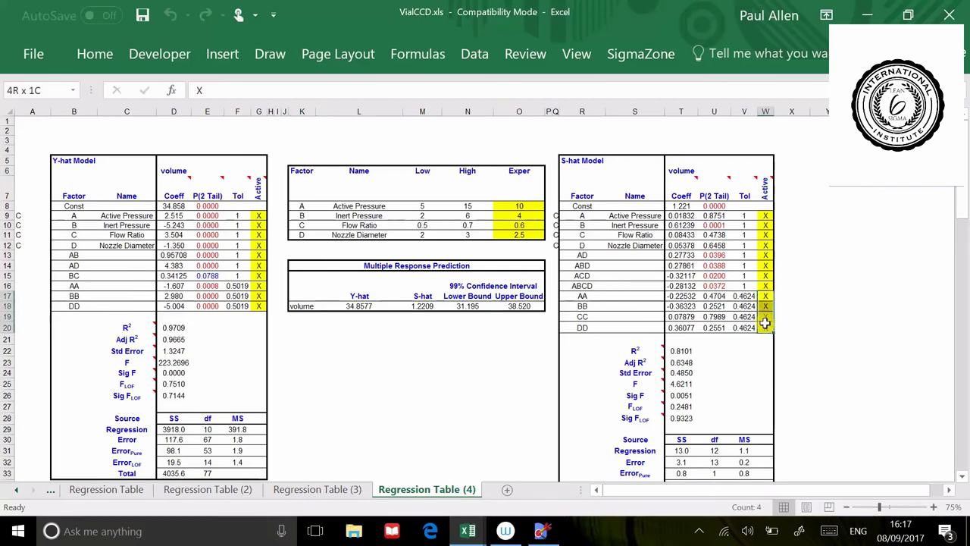
left_click_drag(766, 324, 766, 324)
key("Delete")
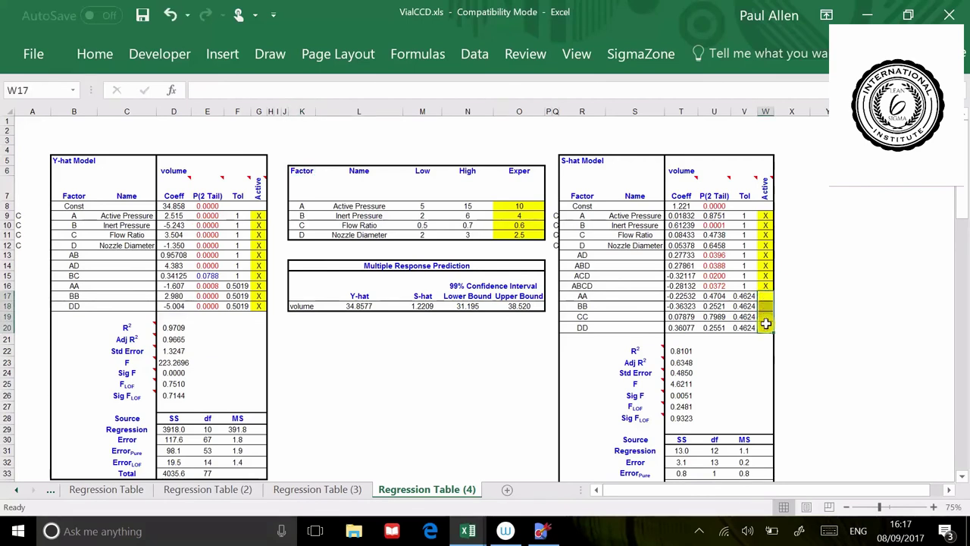
left_click(652, 55)
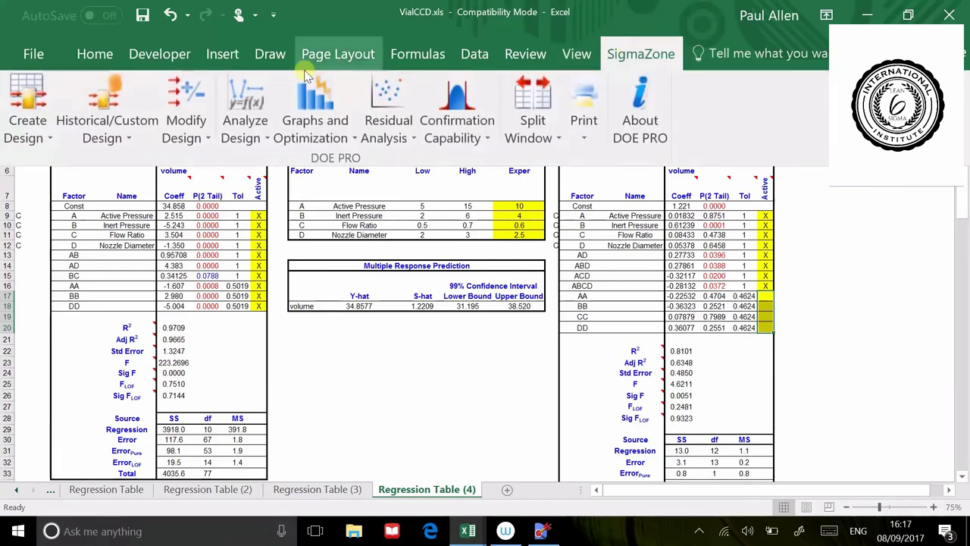
left_click(247, 130)
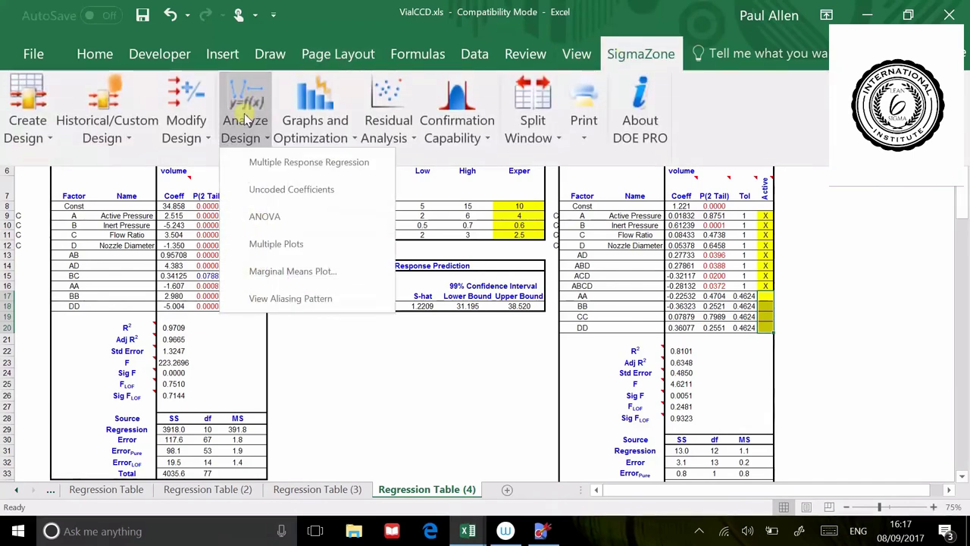
left_click(270, 163)
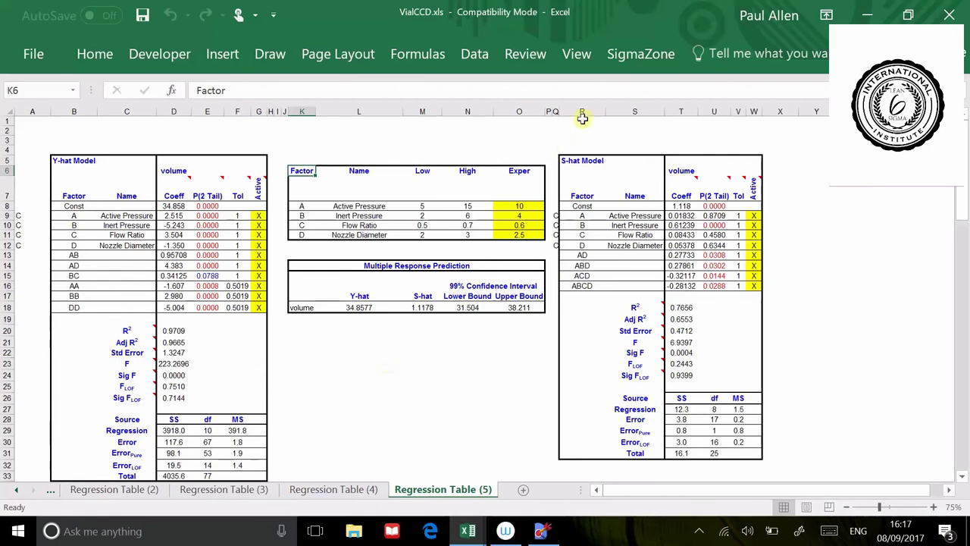
Start the Multiple Response Optimizer with Inert Pressure upper limit 2, skipping the Cpk step
left_click(624, 60)
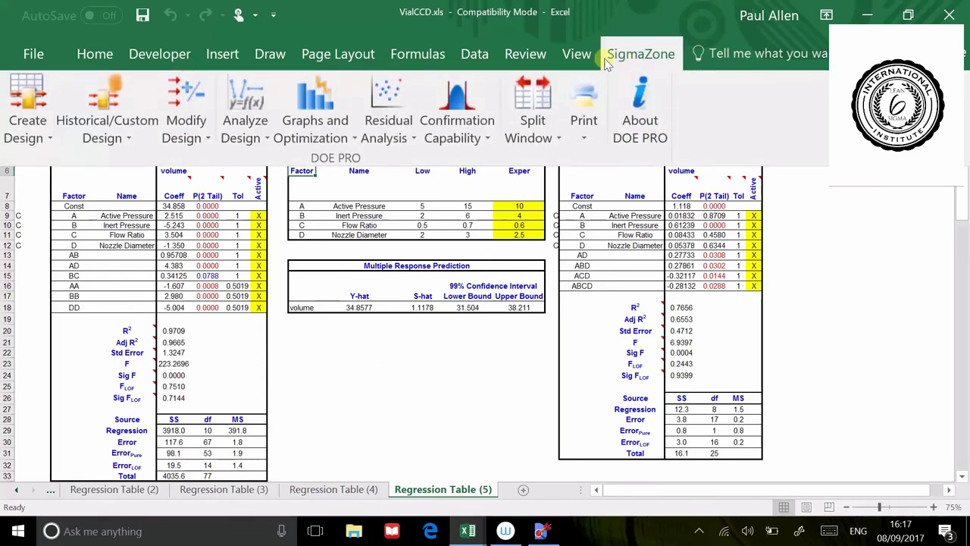
left_click(326, 131)
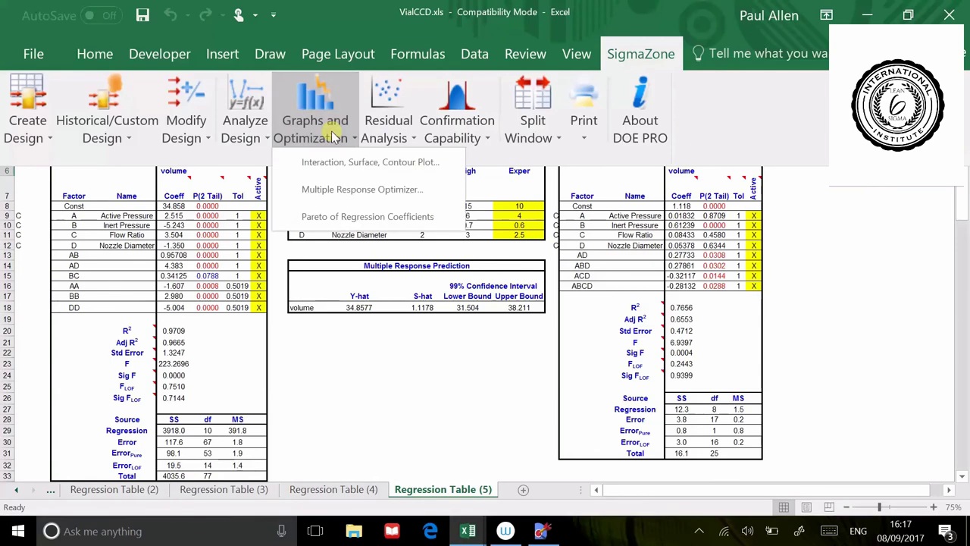
left_click(362, 189)
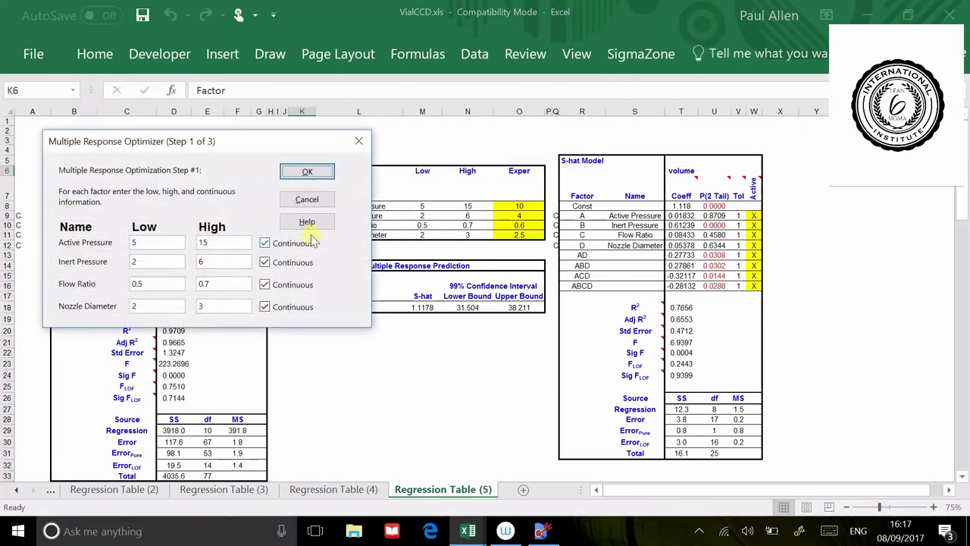
left_click(219, 261)
key("BackSpace")
type("2")
left_click(303, 174)
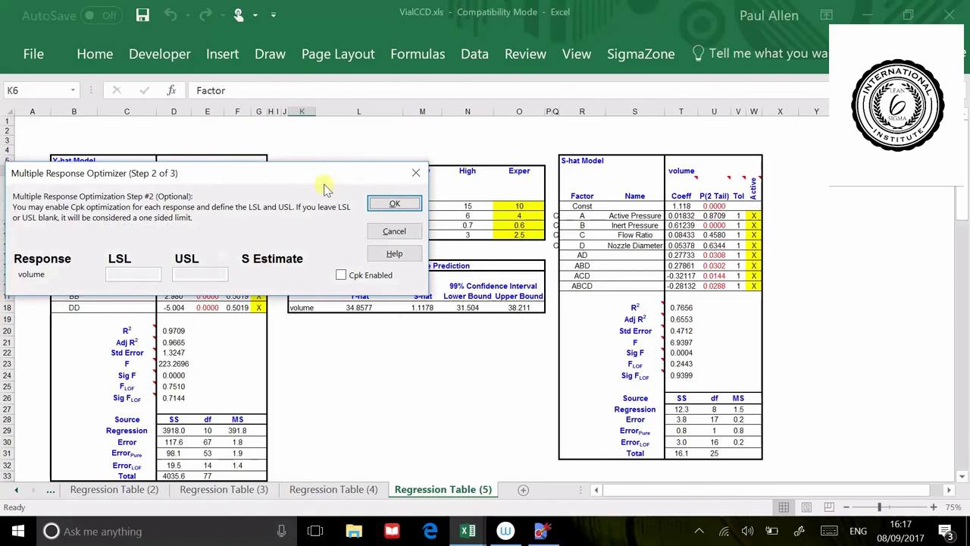
left_click(372, 203)
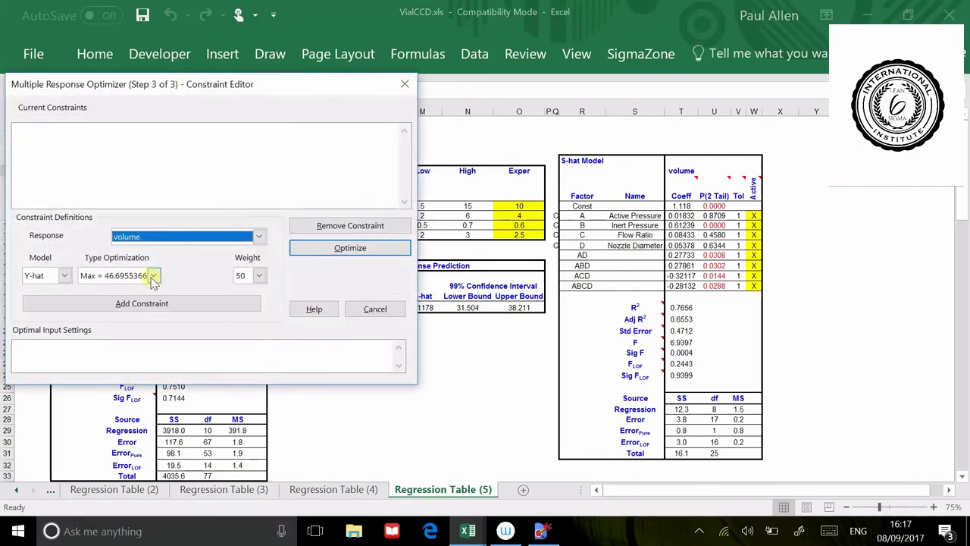
Target Y-hat at exactly 28.5, optimize, and write the settings to the worksheet
left_click(153, 276)
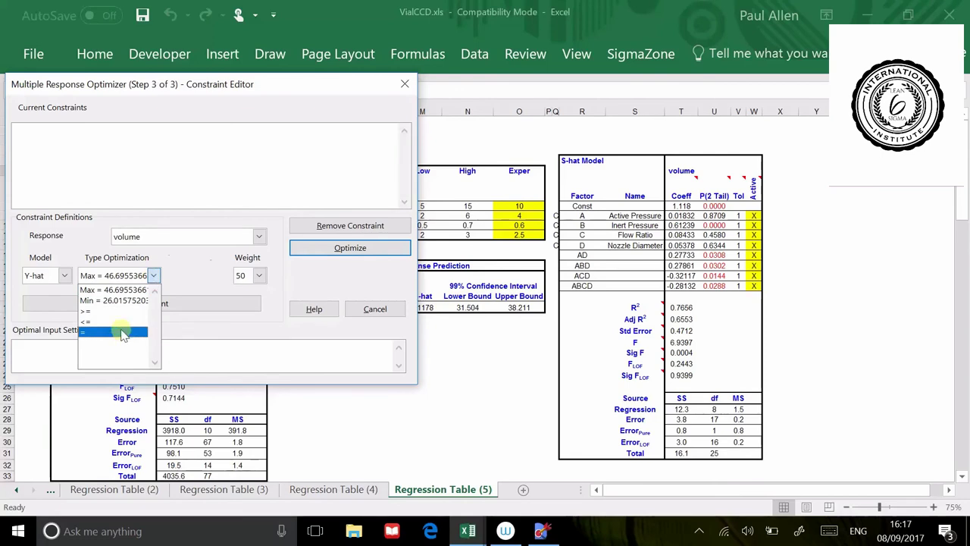
left_click(121, 332)
left_click(184, 275)
type("1")
key("BackSpace")
type("28")
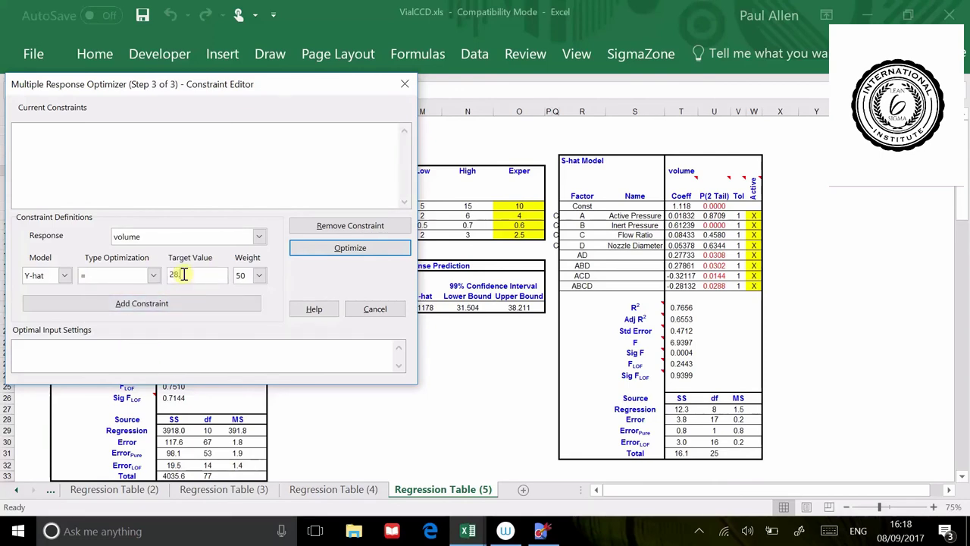
type(".5")
left_click(183, 307)
left_click(326, 253)
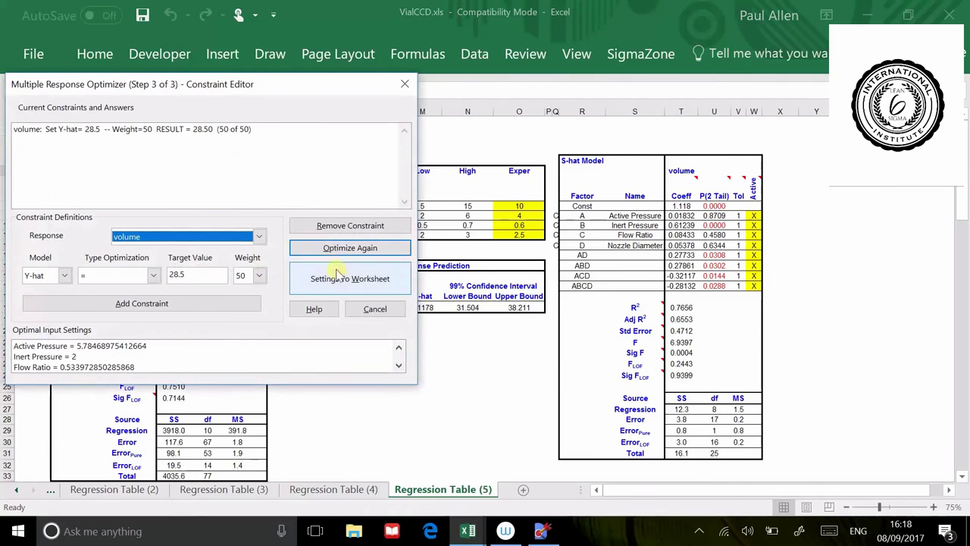
left_click(346, 279)
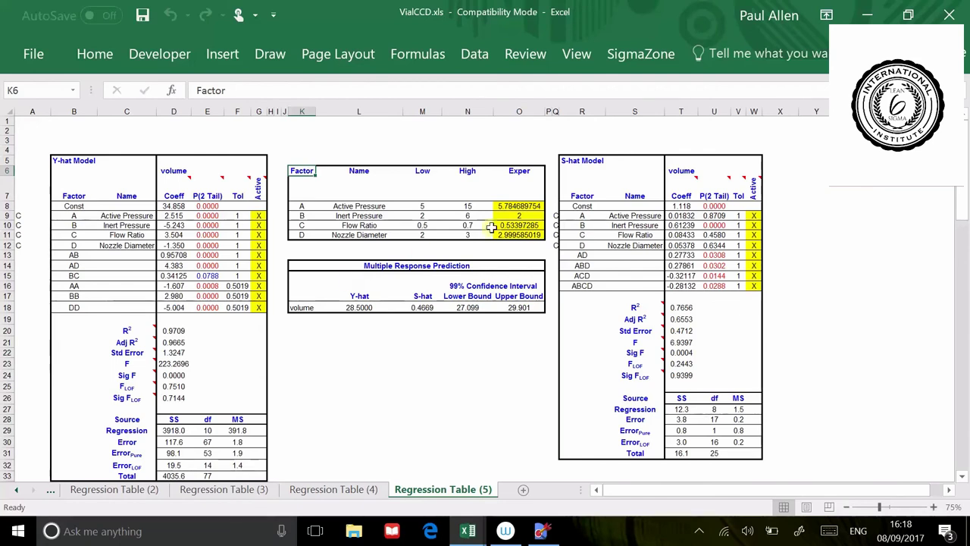
Enter the rounded settings 5.8, 2, 0.53 and 3 into cells O8–O11
left_click(523, 206)
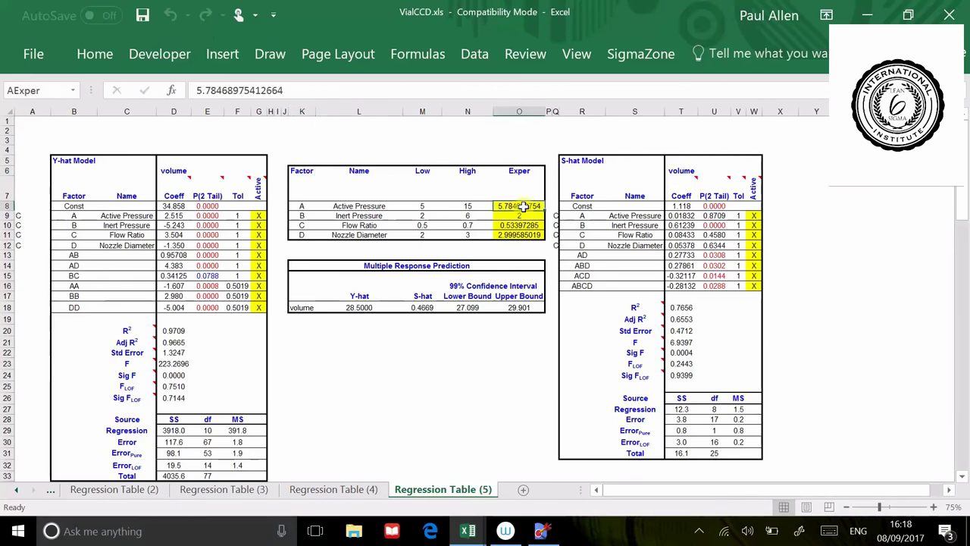
type("5.8")
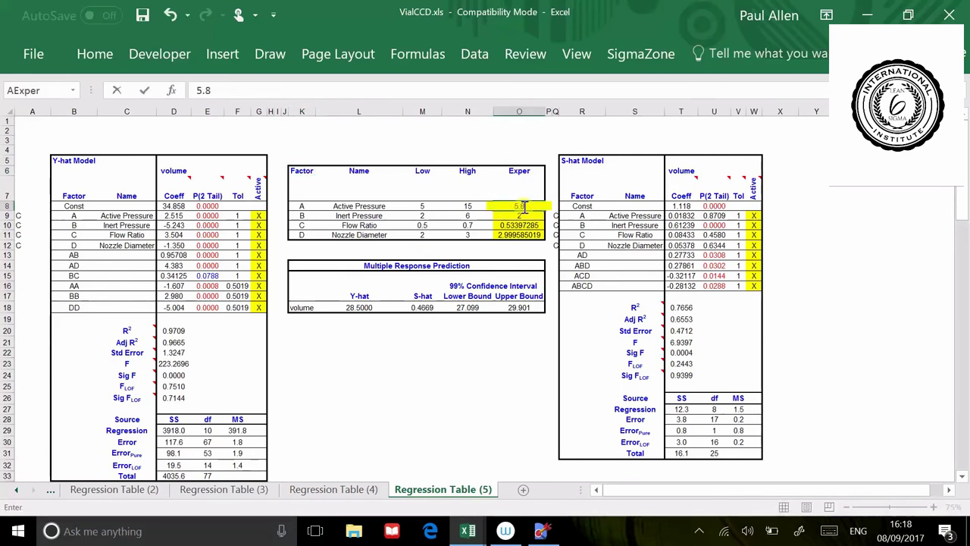
key("Return")
type("2")
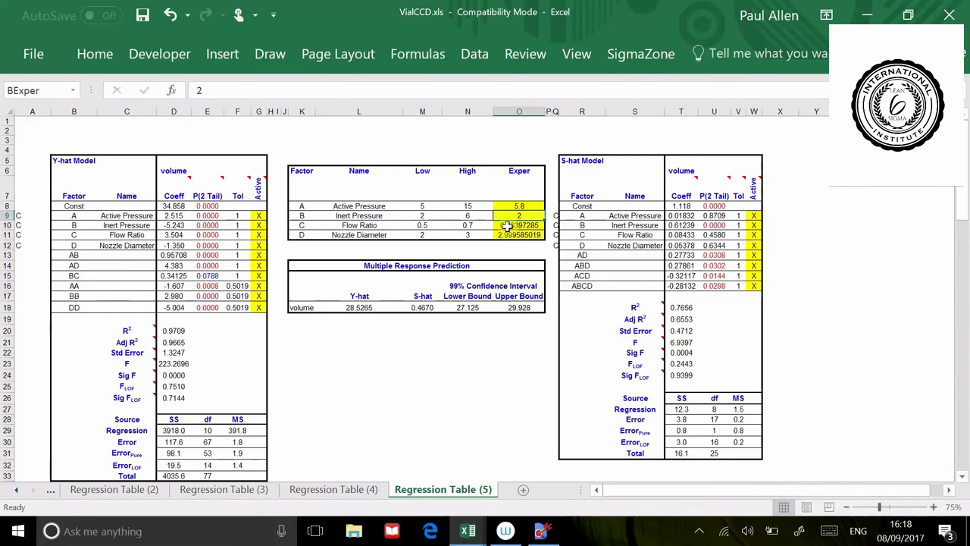
left_click(506, 225)
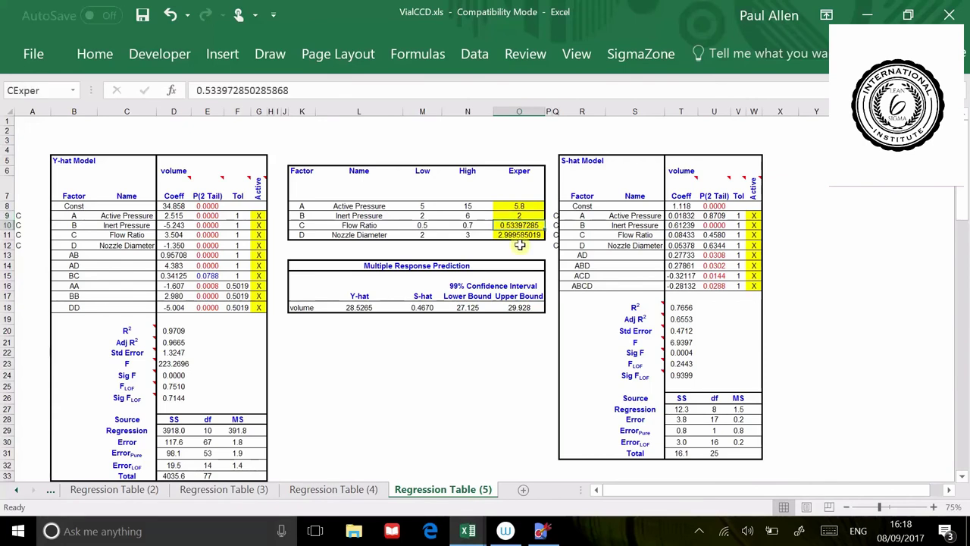
type(".53")
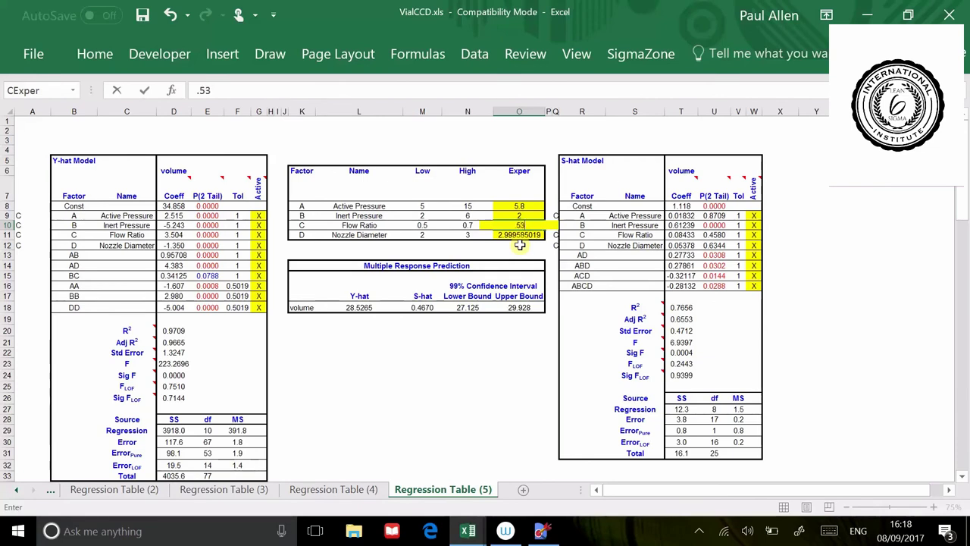
key("Return")
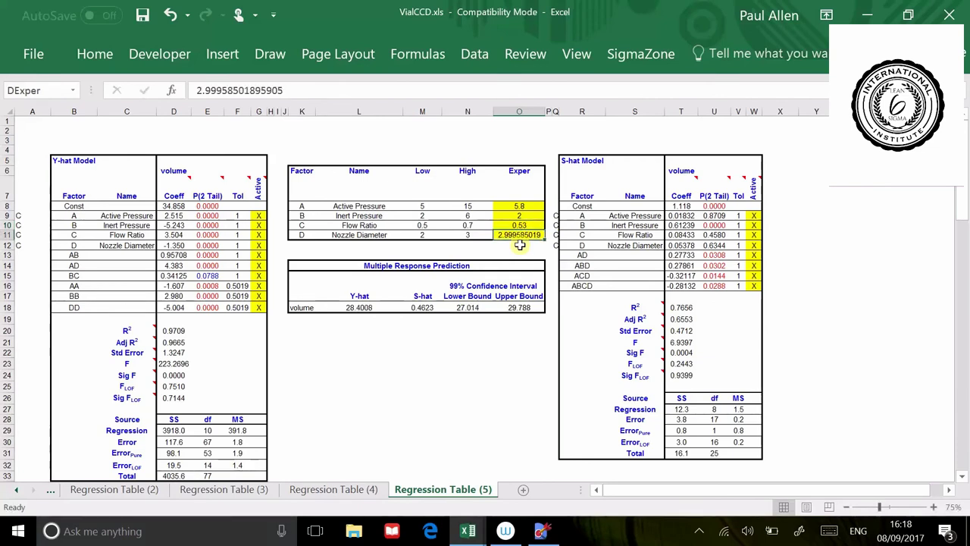
type("3")
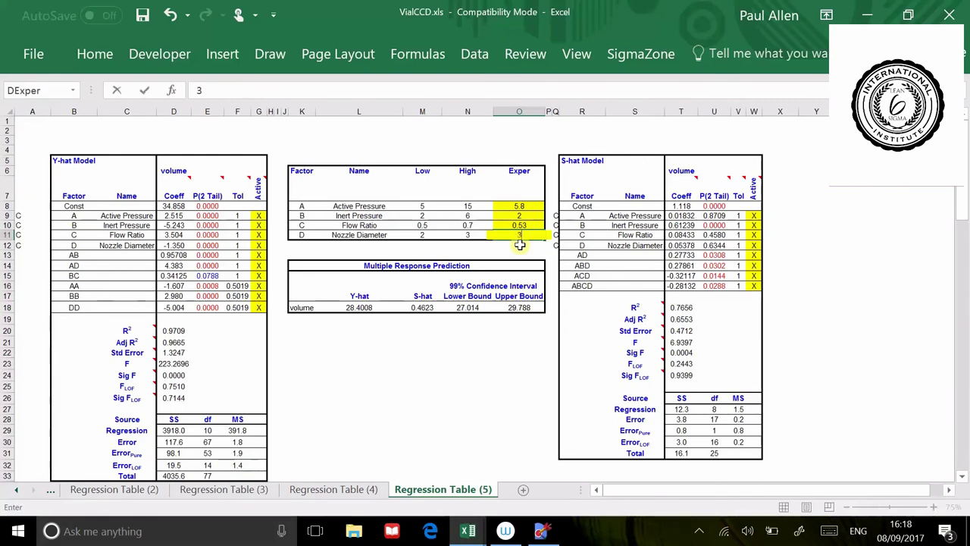
key("Return")
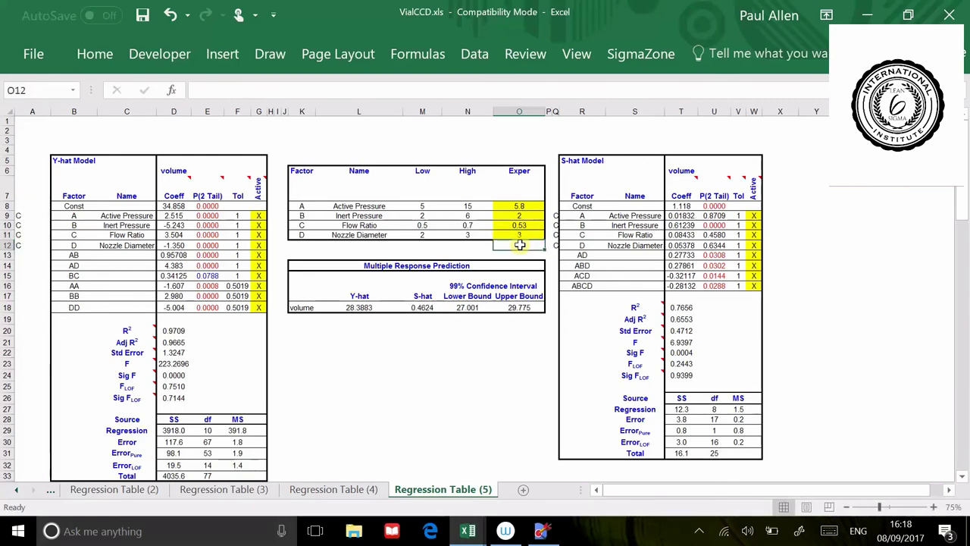
Check the L18 prediction (Y-hat 28.3883, S-hat 0.4624) and dismiss the battery notification
left_click(364, 307)
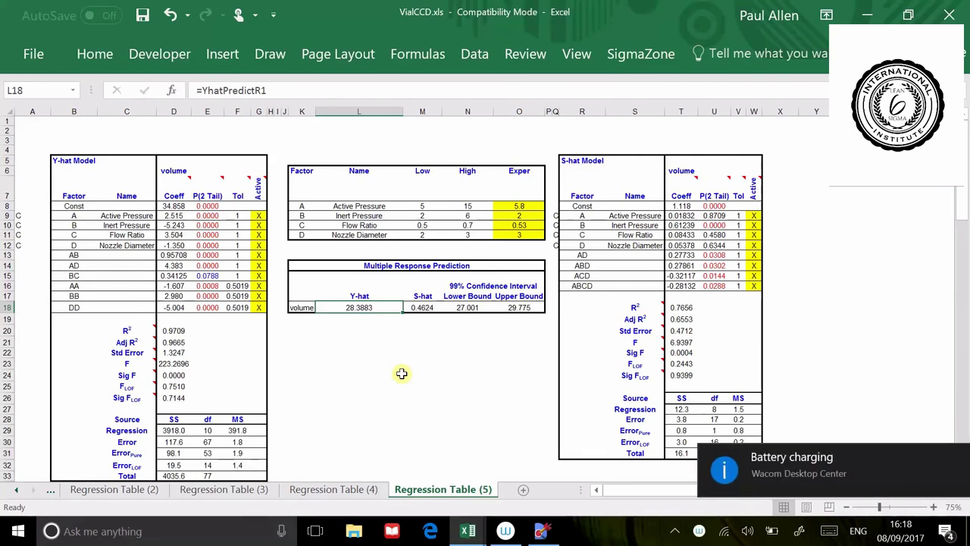
mouse_move(955, 463)
left_click(955, 459)
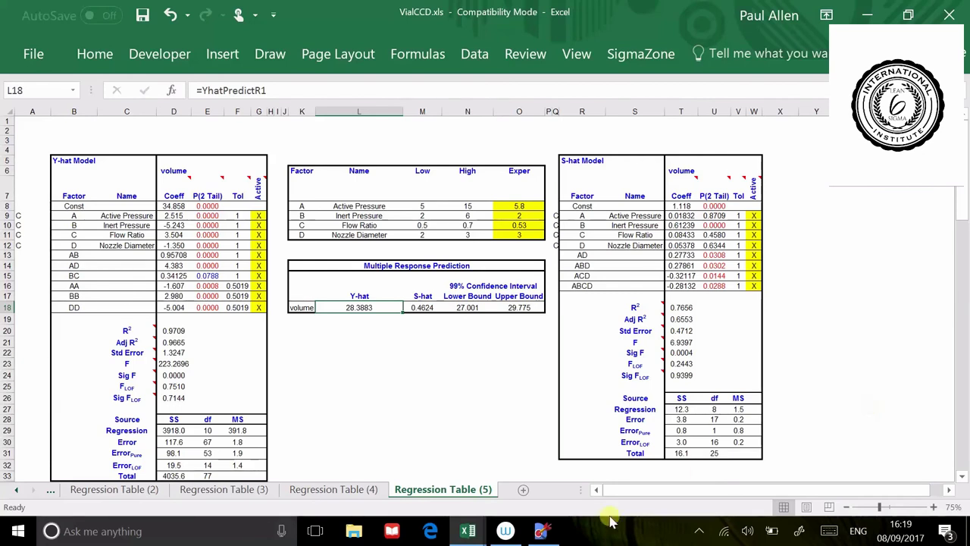
In SimWare Pro, set inputs to 5.80, 2.00, 0.53, 3.00, reset data and simulate 100 runs
left_click(544, 532)
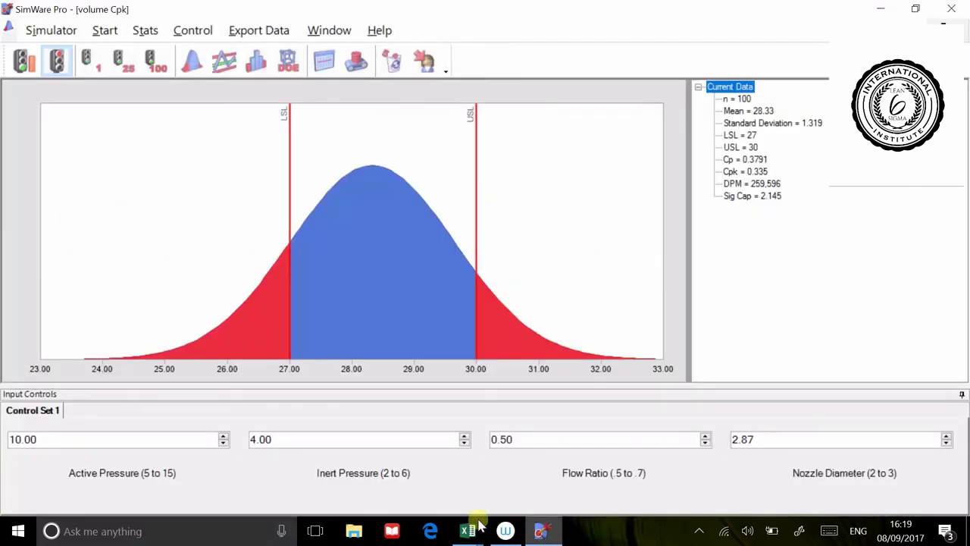
left_click(223, 445)
left_click(224, 449)
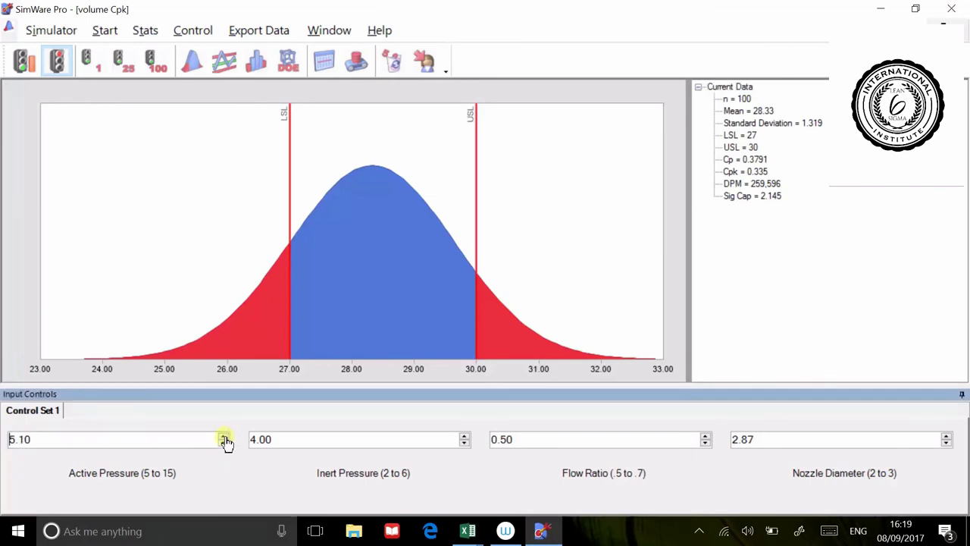
left_click(225, 438)
left_click(226, 438)
left_click(463, 443)
left_click(463, 445)
left_click(463, 444)
left_click(705, 436)
left_click(706, 436)
left_click(947, 437)
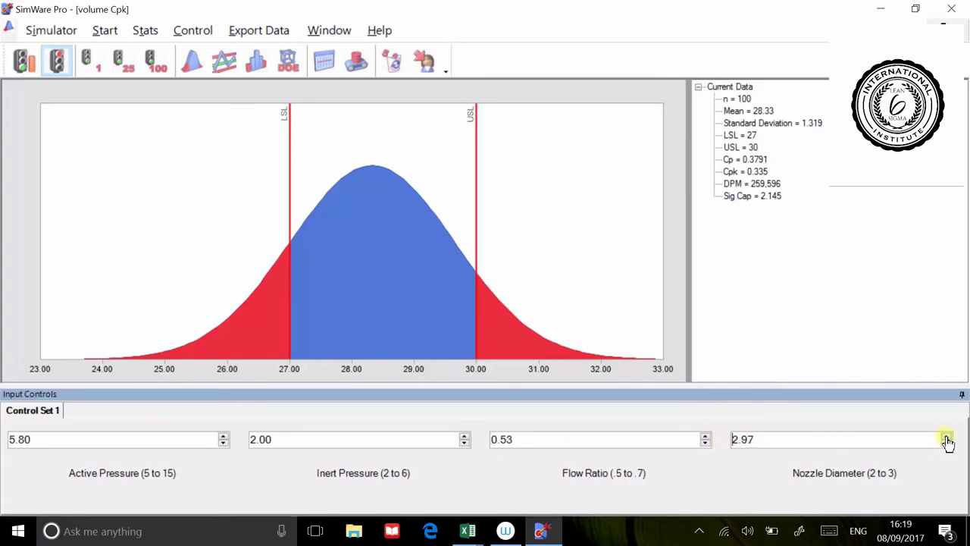
left_click(405, 71)
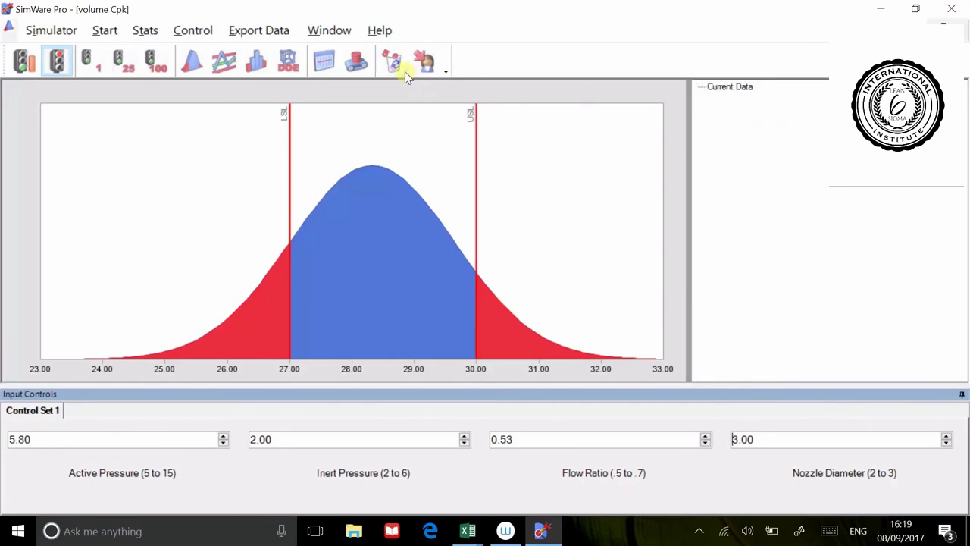
left_click(158, 66)
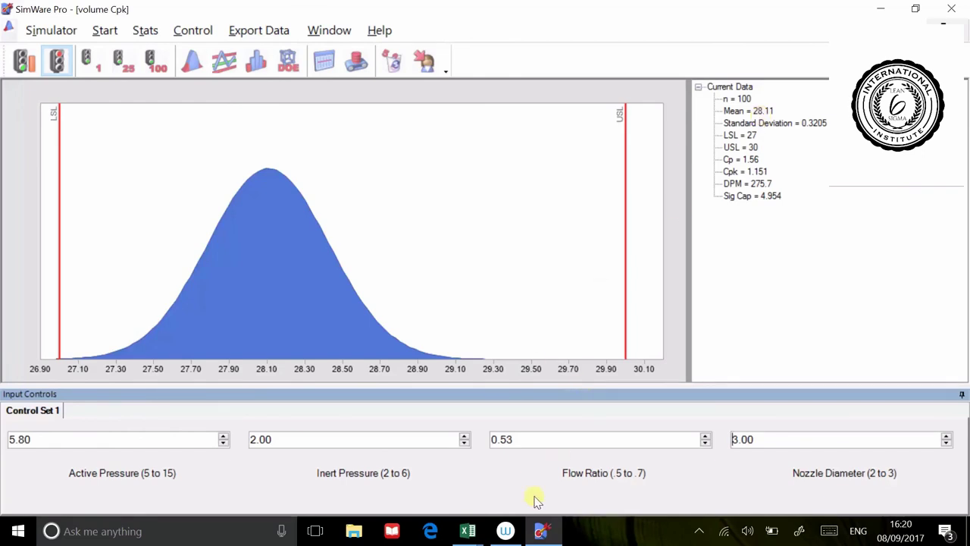
Bring Vial.xls forward on its volume sheet and select confirmation-run cell G26
left_click(458, 537)
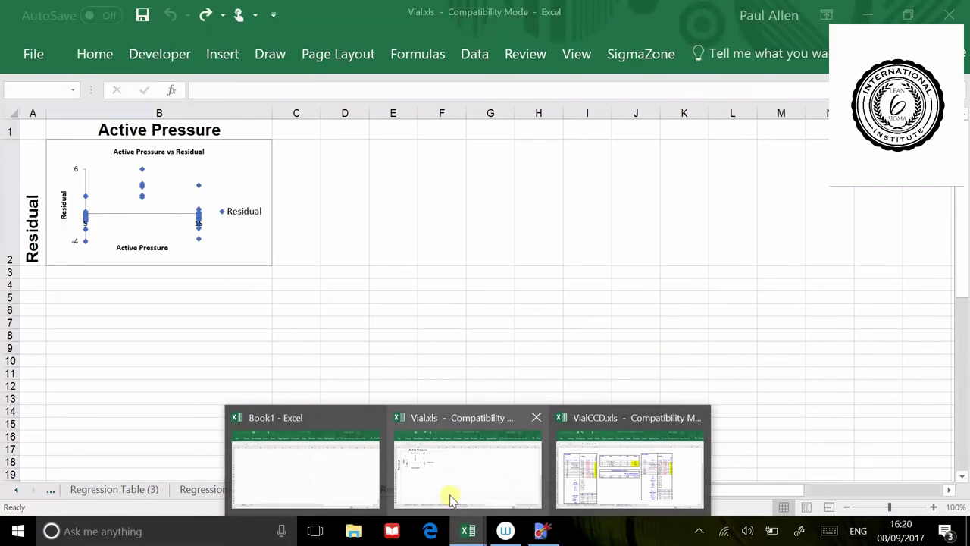
left_click(450, 494)
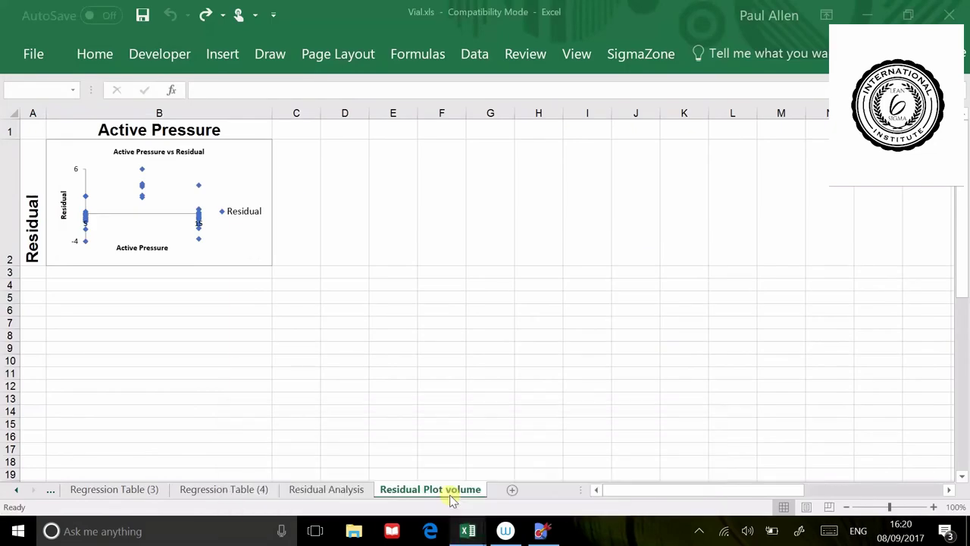
left_click(18, 490)
left_click(19, 490)
left_click(19, 490)
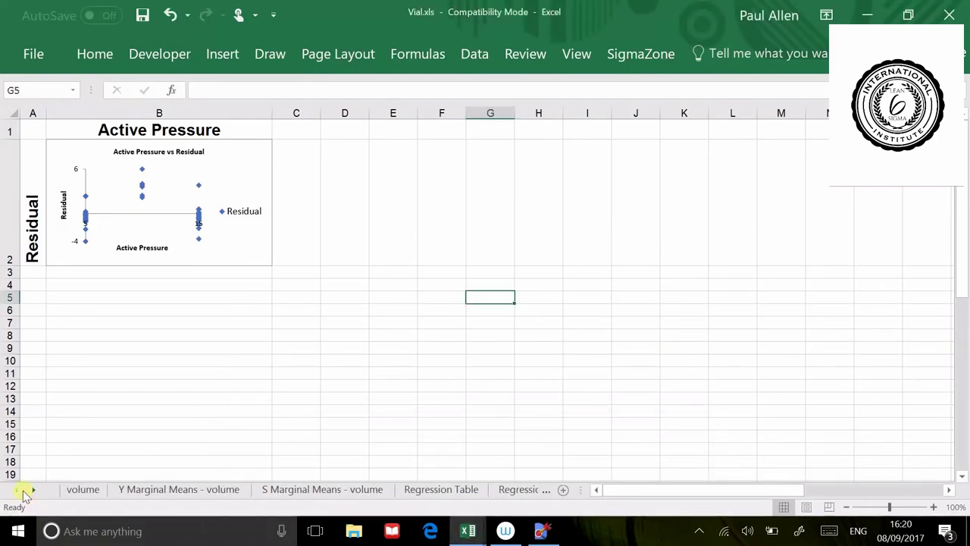
left_click(84, 489)
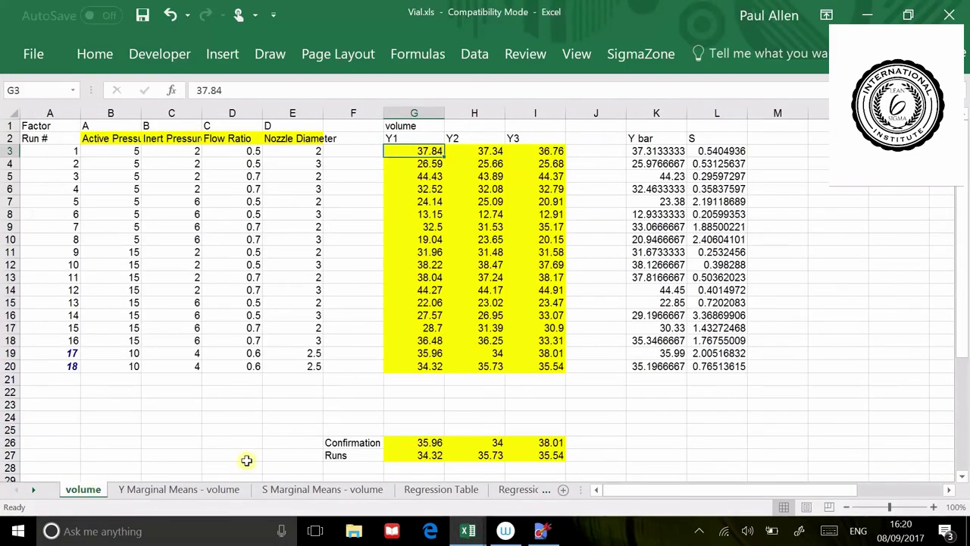
left_click(420, 444)
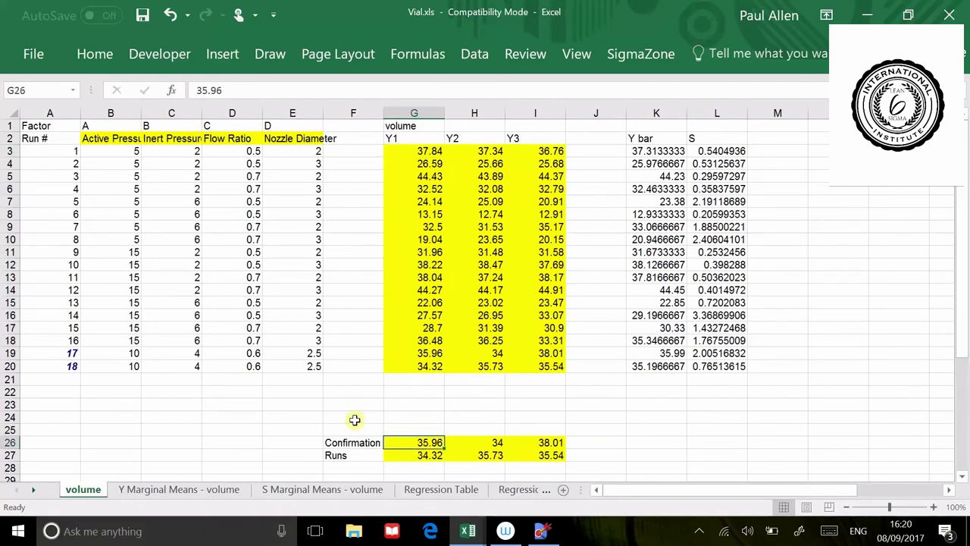